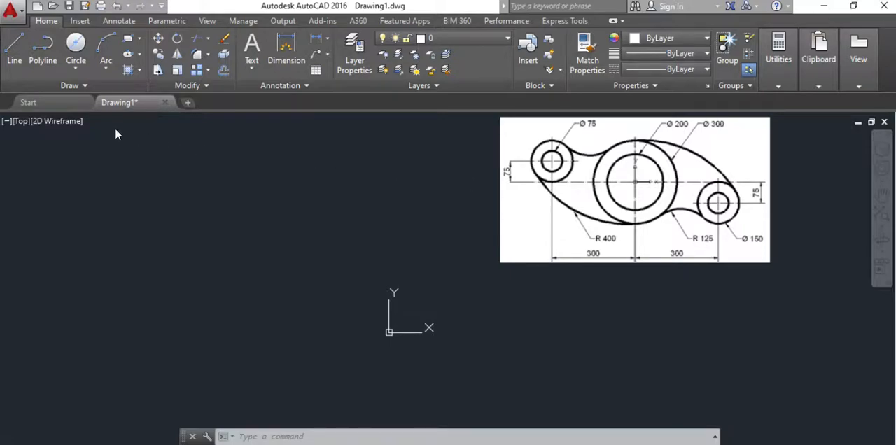
click(67, 67)
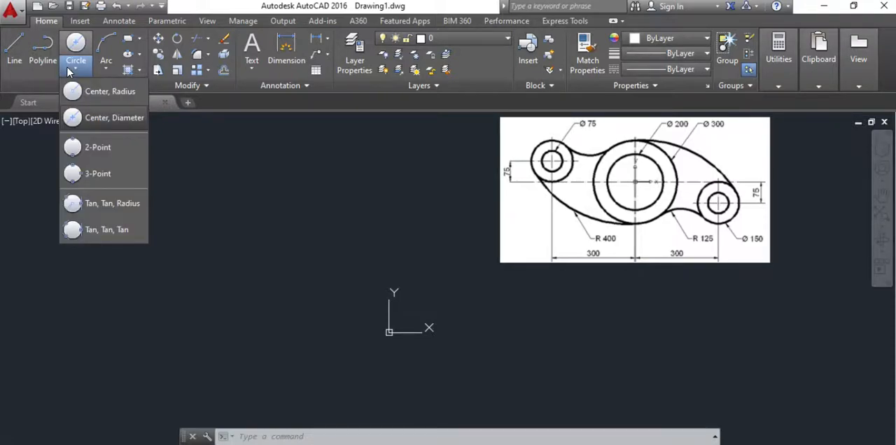
click(94, 119)
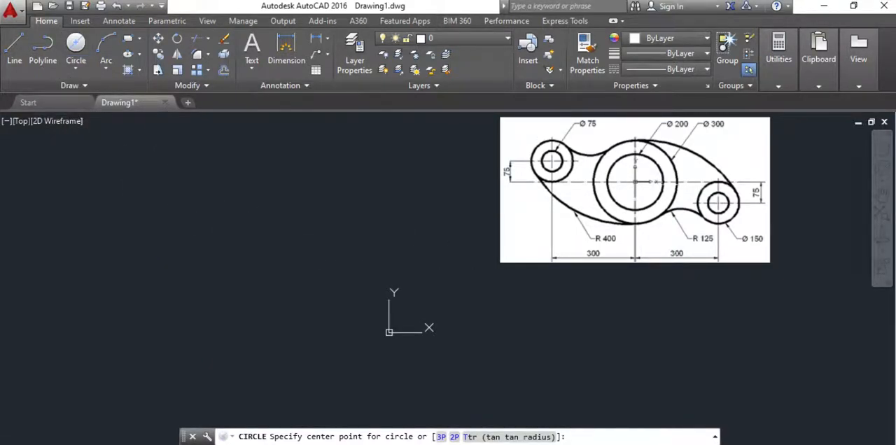
text(0,0)
Step: Draw a circle of diameter 200 centred on the origin at 0,0
click(76, 70)
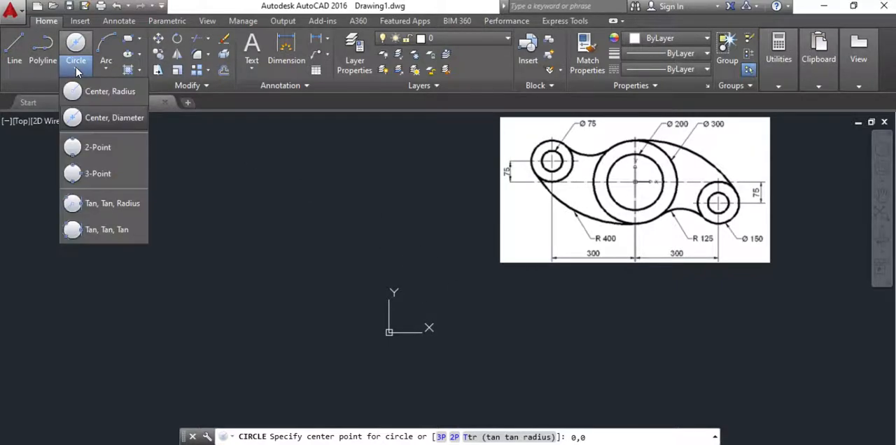
click(105, 118)
text(0,0)
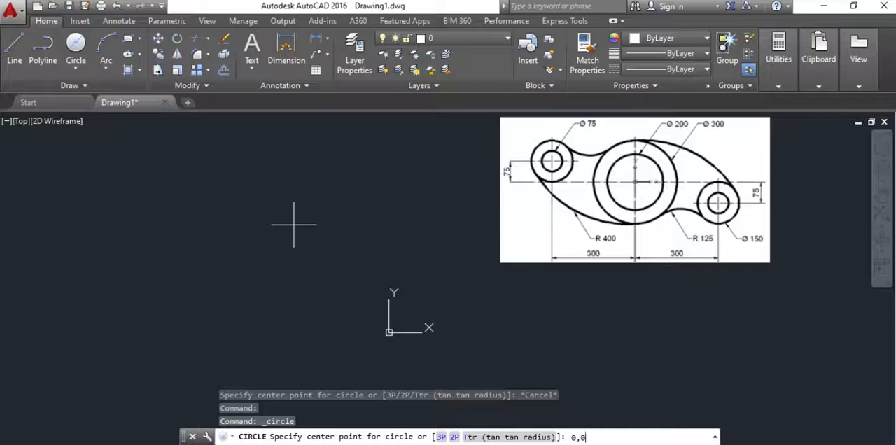
key(Return)
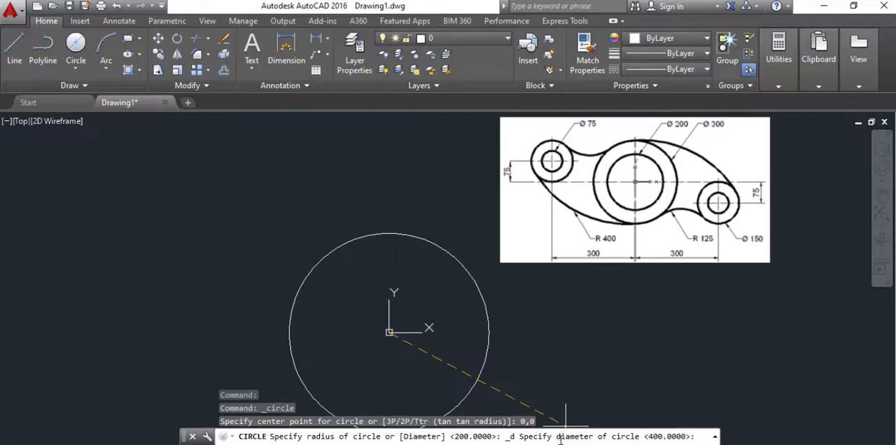
text(200)
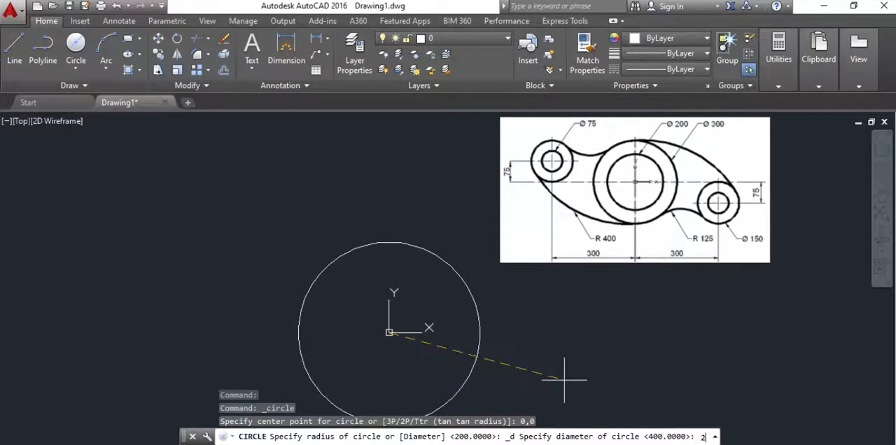
key(Return)
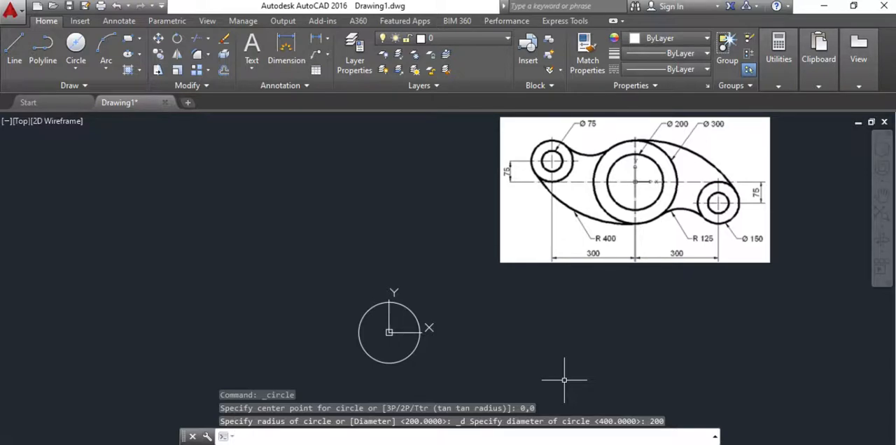
Step: Draw a concentric circle of diameter 300 centred at 0,0 around the central circle
click(76, 69)
click(105, 118)
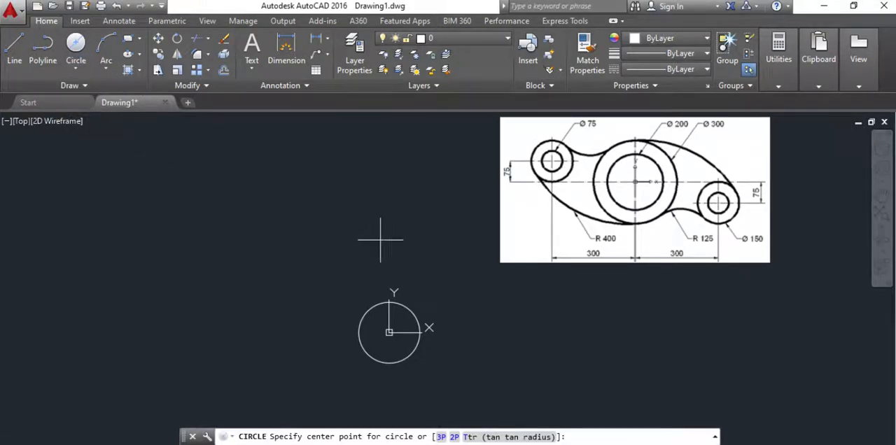
text(0,0)
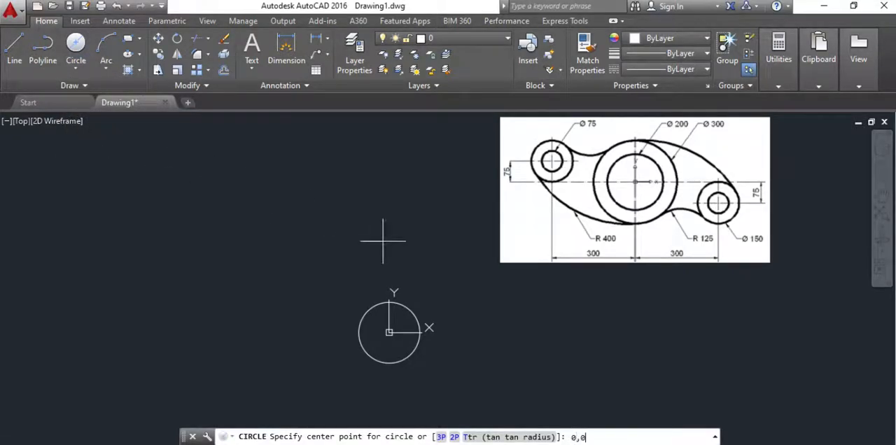
key(Return)
text(300)
key(Return)
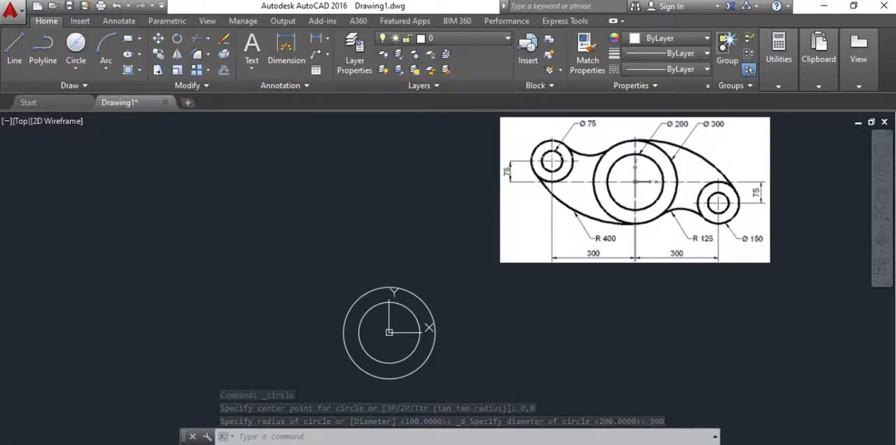
Step: Draw a circle of diameter 75 centred at -300,75 for the upper-left hole
click(75, 67)
click(82, 97)
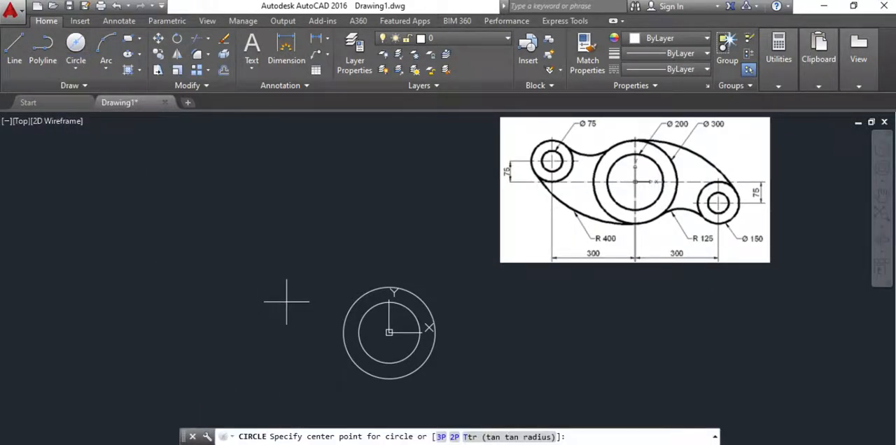
text(-300,)
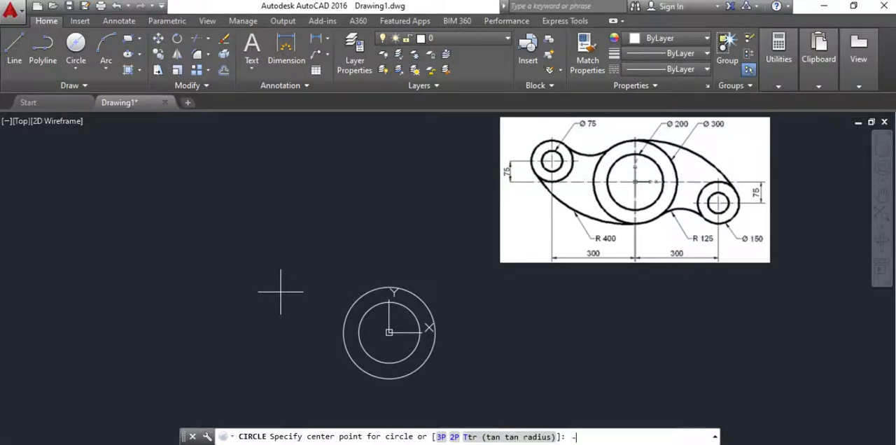
text(75)
key(Return)
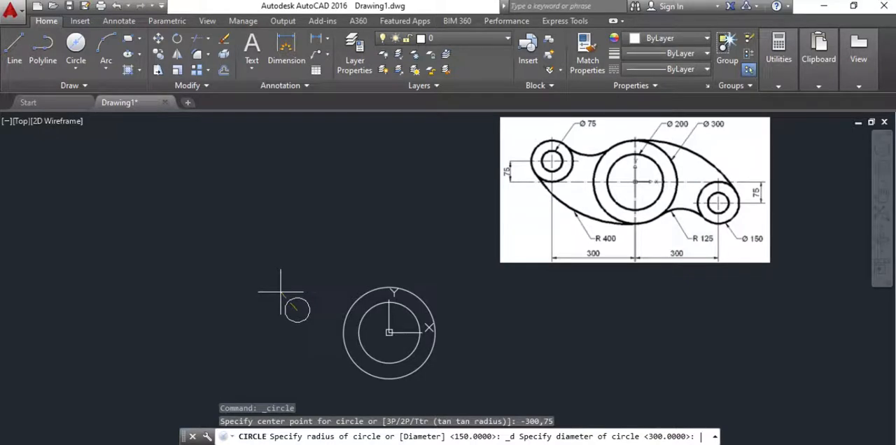
text(75)
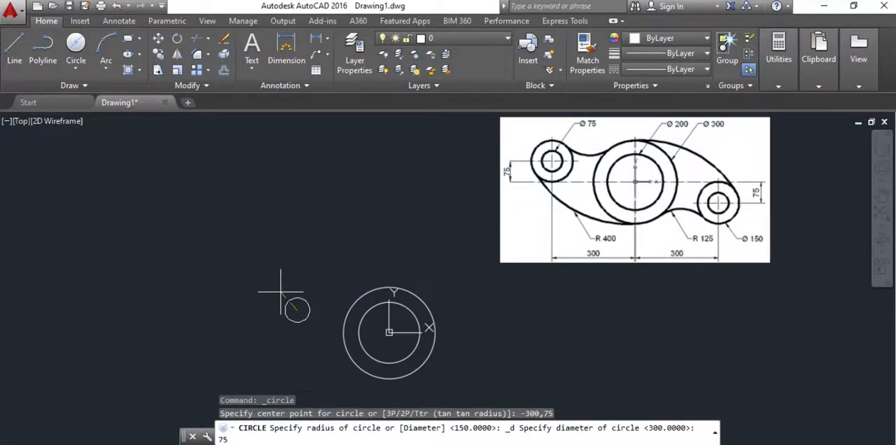
key(Return)
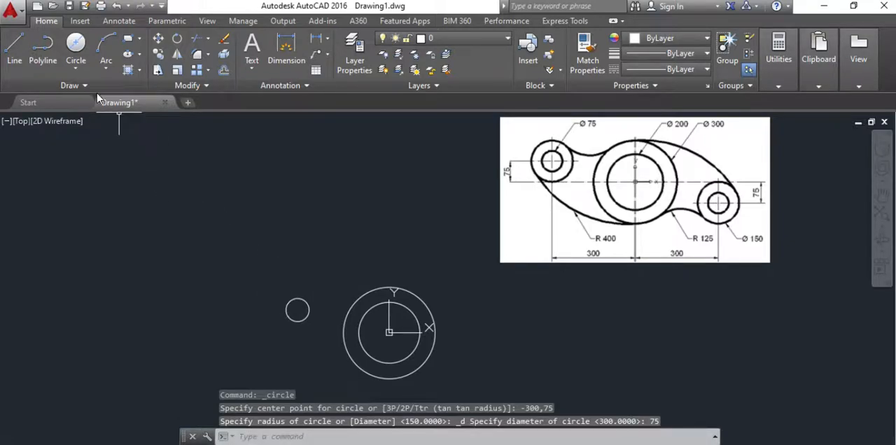
Step: Draw a circle of diameter 150 centred at -300,75 around the upper-left hole
click(75, 68)
click(91, 118)
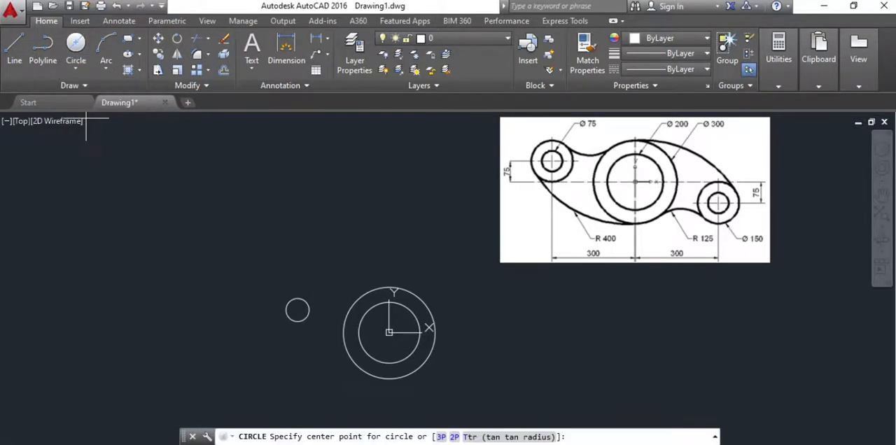
text(-300,75)
key(Return)
text(150)
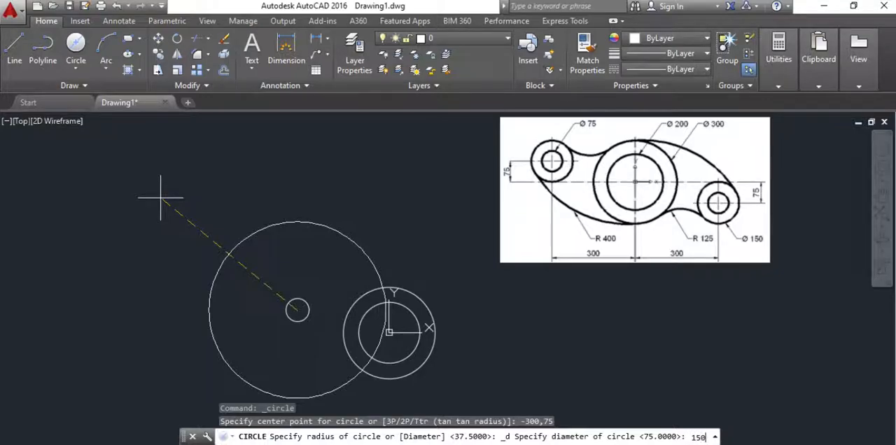
key(Return)
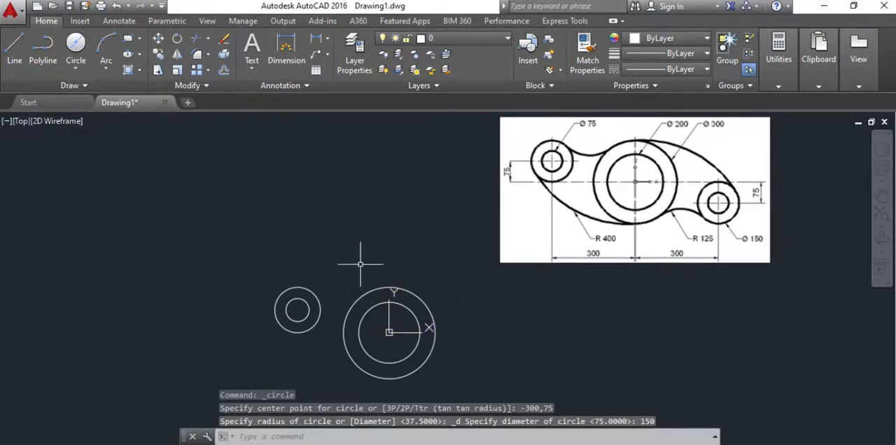
Step: Draw a circle of diameter 75 centred at 300,-75 for the lower-right hole
click(76, 68)
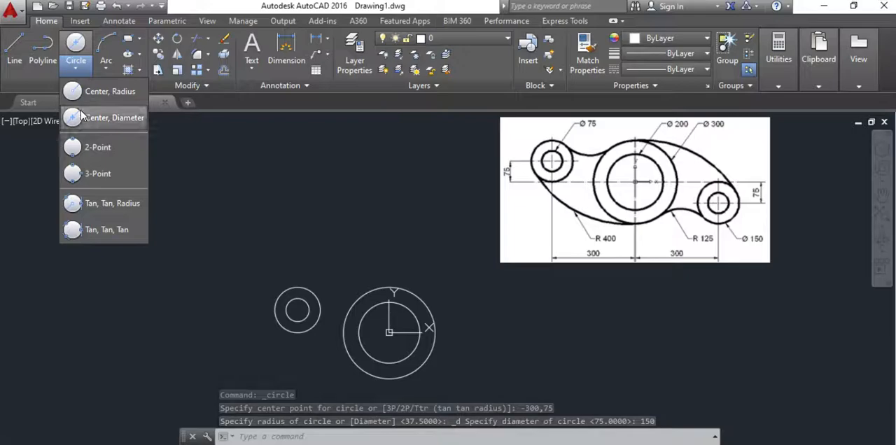
click(83, 116)
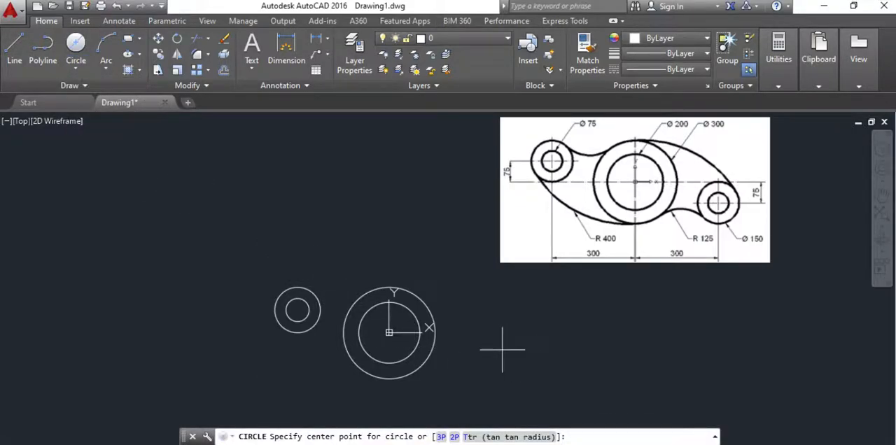
text(300,-75)
key(Return)
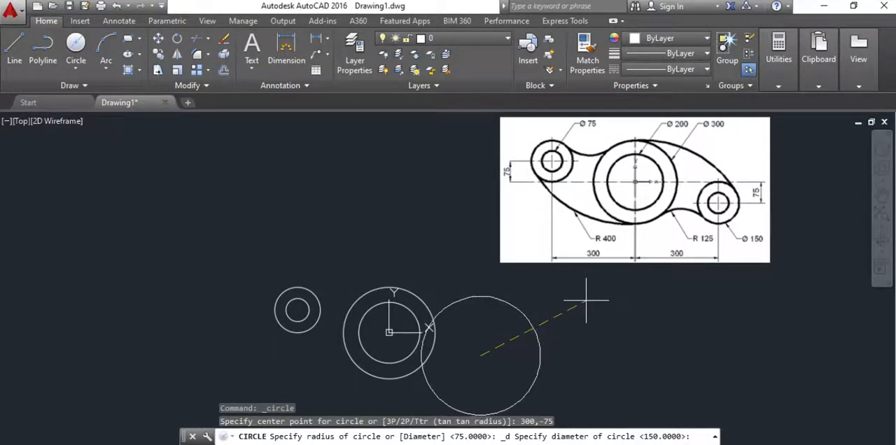
text(75)
key(Return)
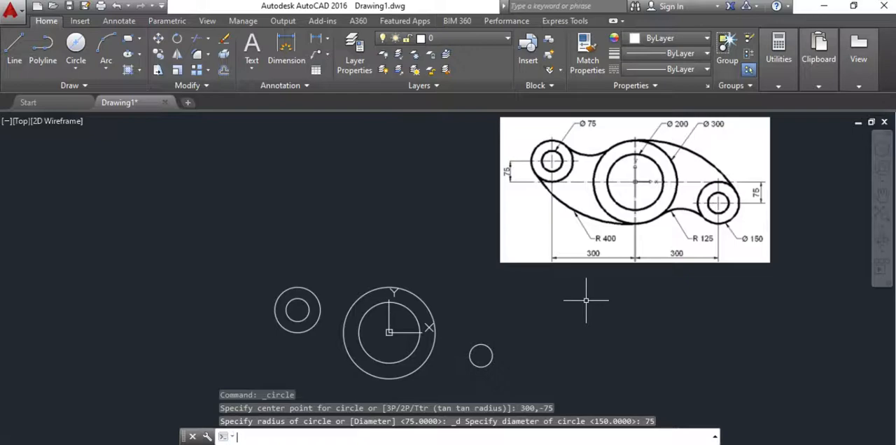
Step: Draw a circle of diameter 150 centred at 300,-75 around the lower-right hole
click(75, 68)
click(83, 106)
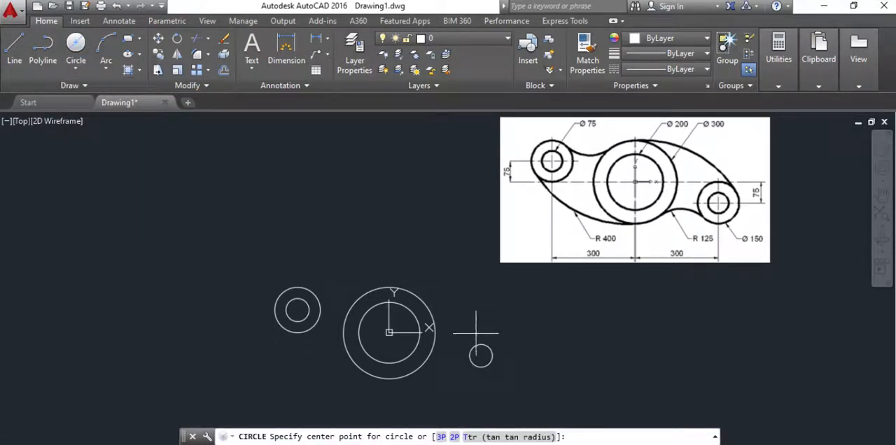
text(300,-75)
key(Return)
text(150)
key(Return)
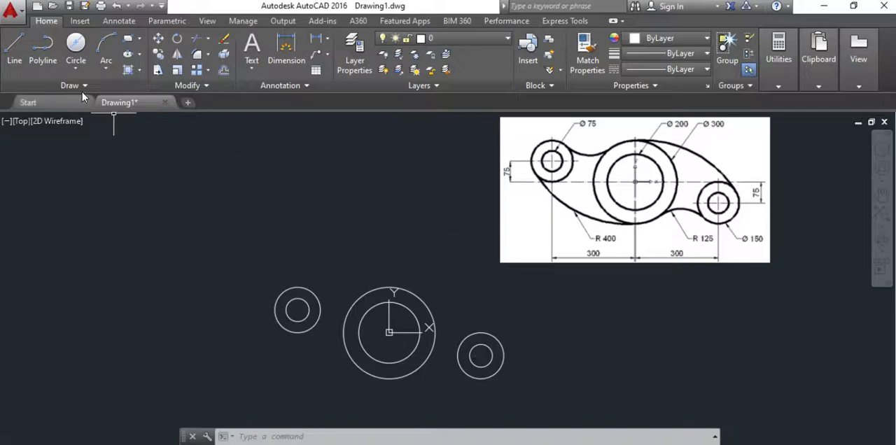
Step: Draw a radius 400 circle tangent to the left boss's outer circle and the lower side of the central outer circle
click(74, 69)
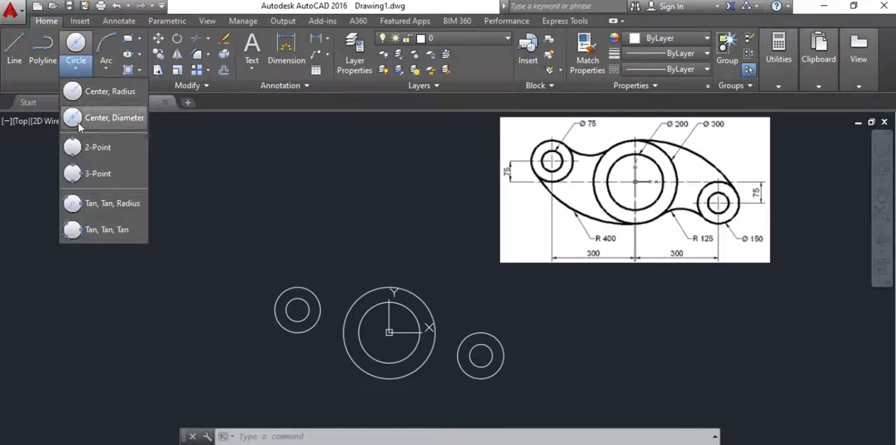
click(88, 204)
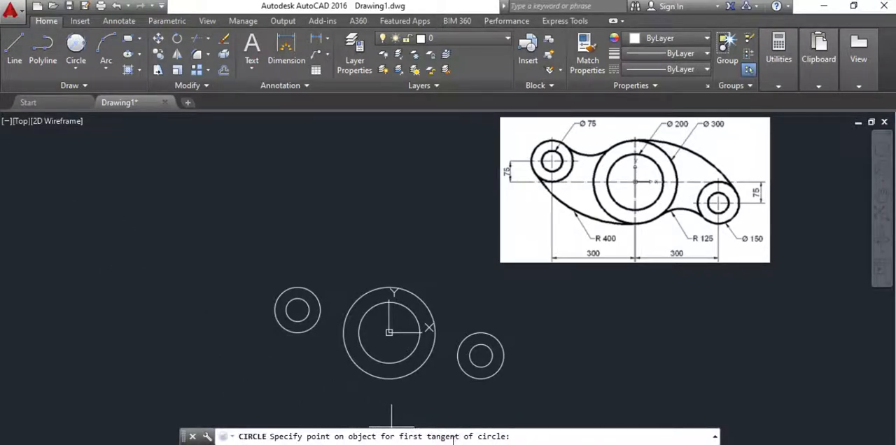
click(273, 311)
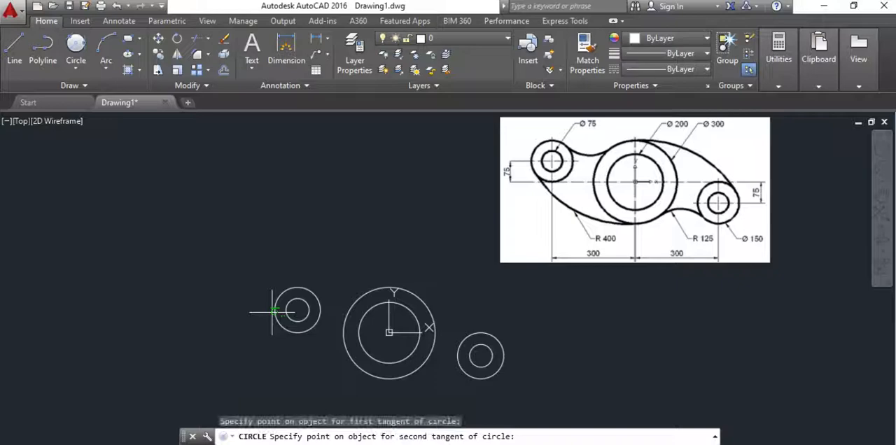
click(417, 372)
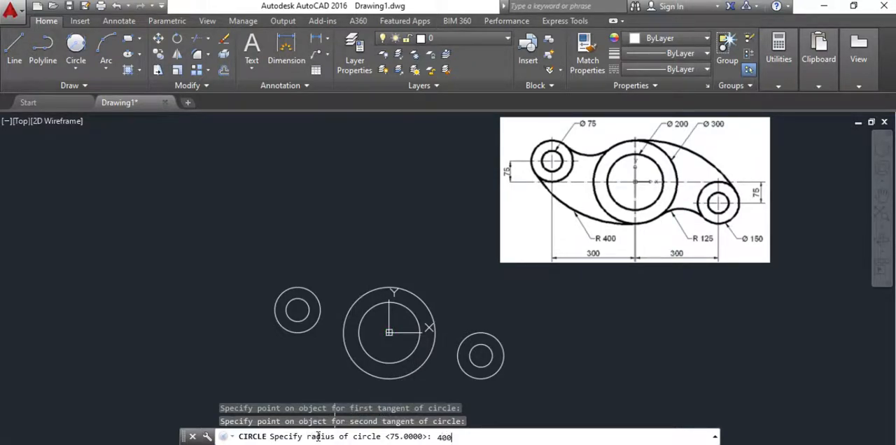
key(Return)
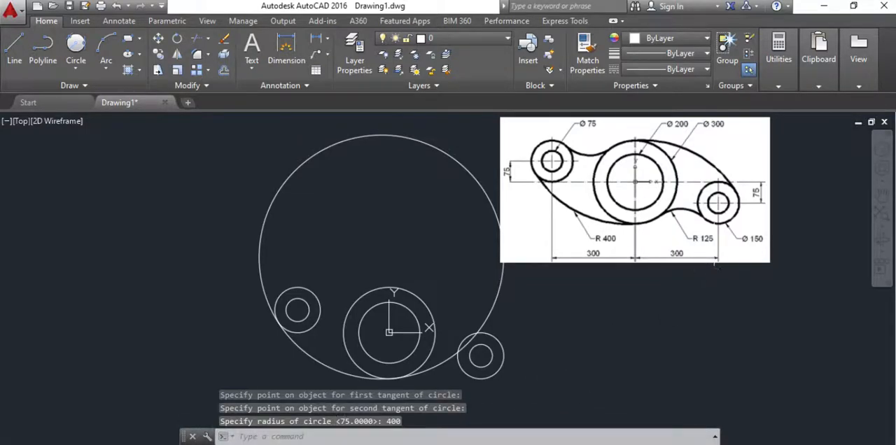
Step: Draw a radius 125 circle below, tangent to the central outer circle and the right boss's outer circle
click(75, 64)
click(99, 203)
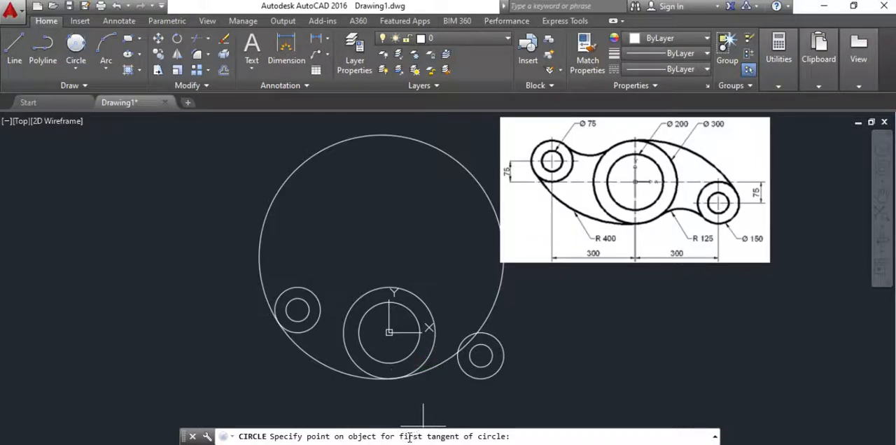
click(431, 356)
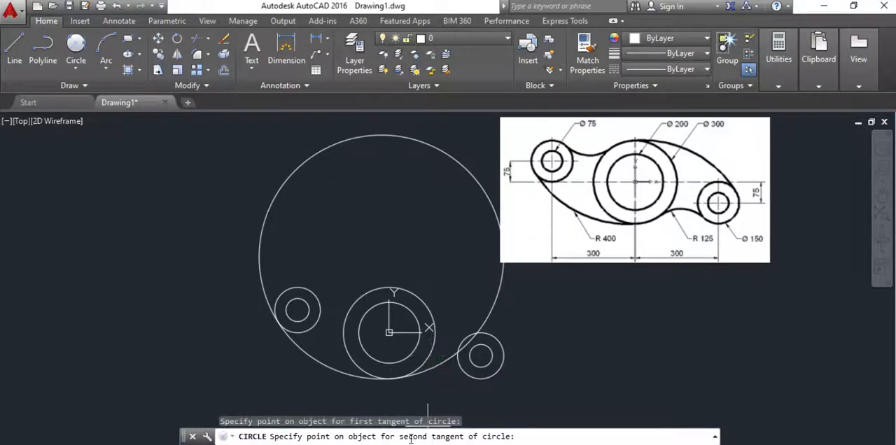
click(464, 369)
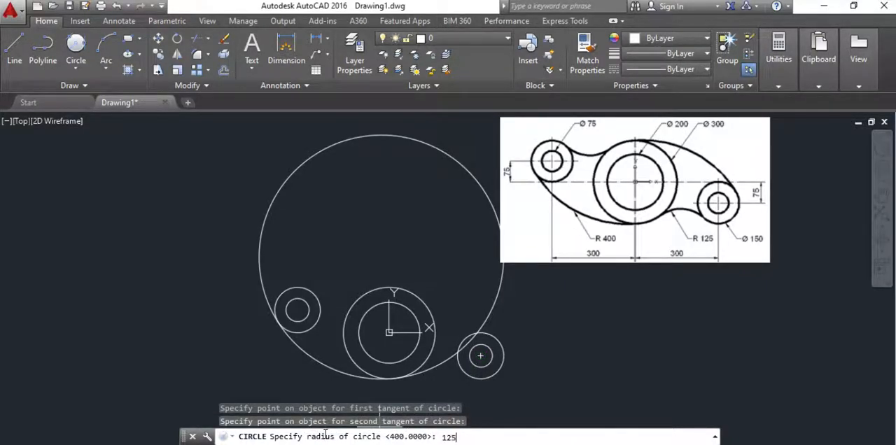
key(Return)
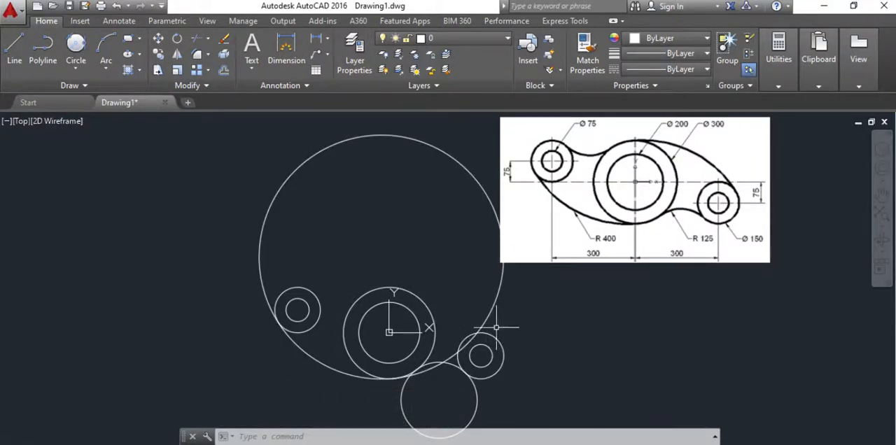
Step: Draw a radius 400 circle tangent to the upper side of the central outer circle and the right boss's outer circle
click(82, 70)
click(105, 200)
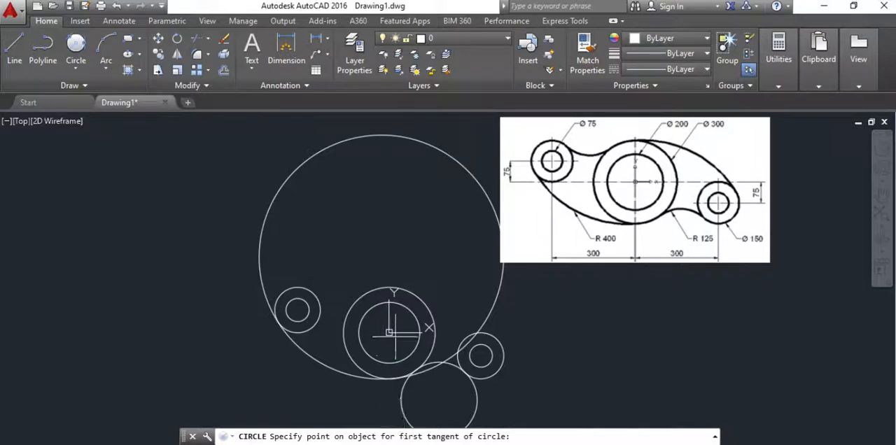
click(369, 292)
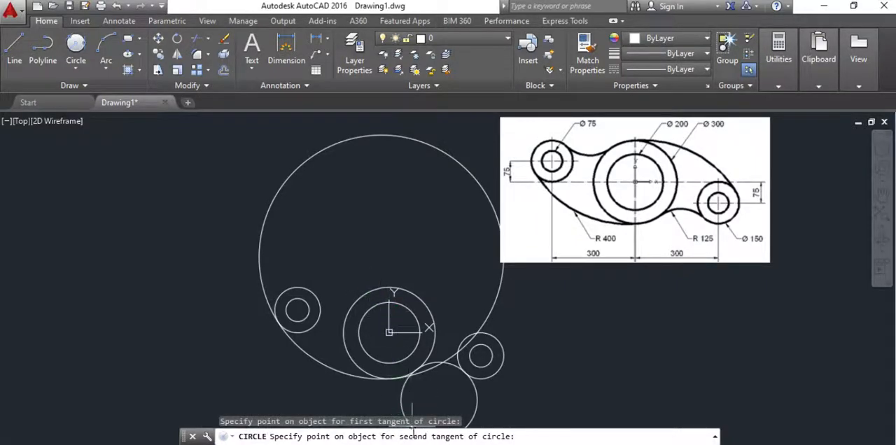
click(504, 355)
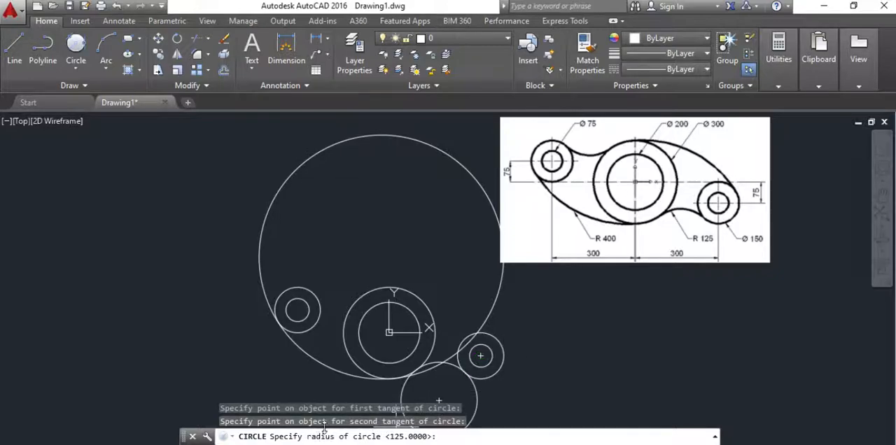
text(400)
key(Return)
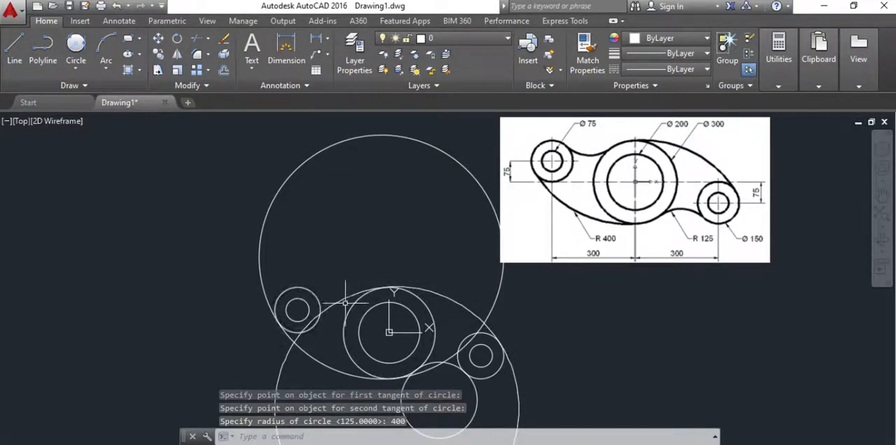
Step: Draw a radius 125 circle above, tangent to the left boss's outer circle and the central outer circle
click(75, 65)
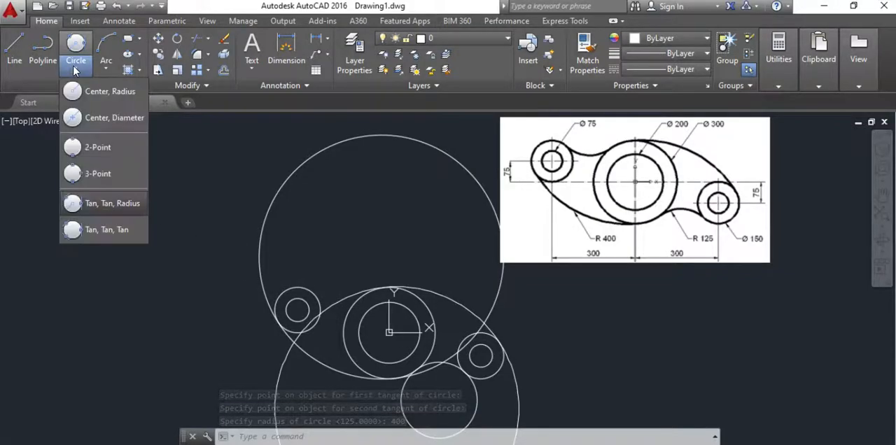
click(98, 203)
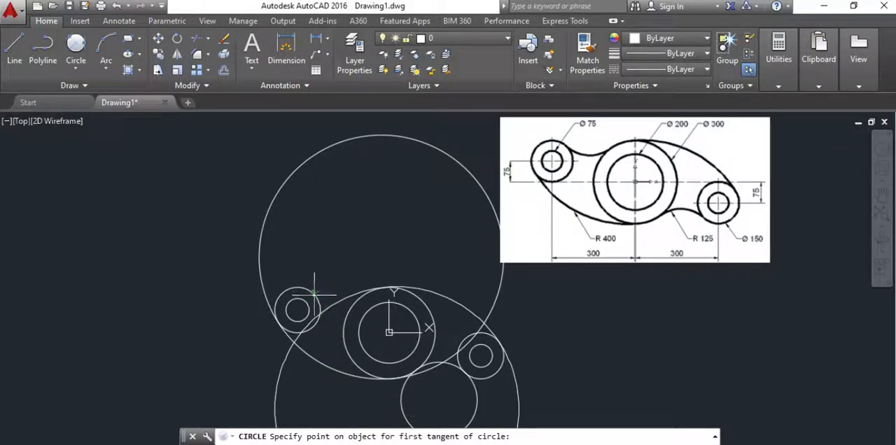
click(315, 294)
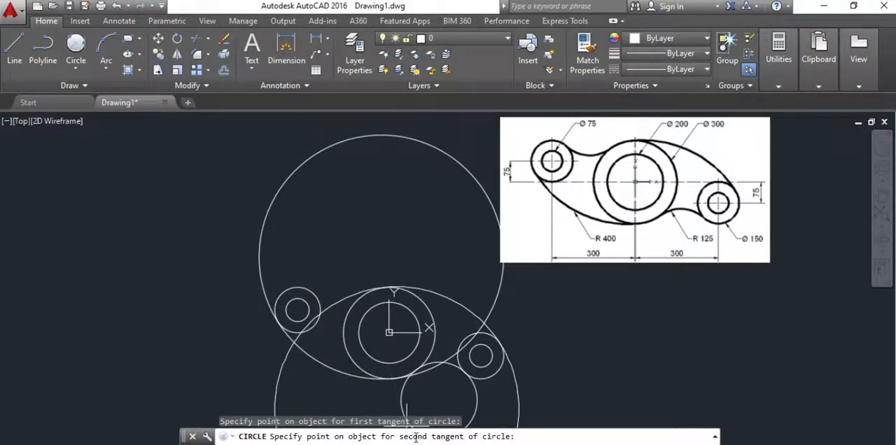
click(350, 305)
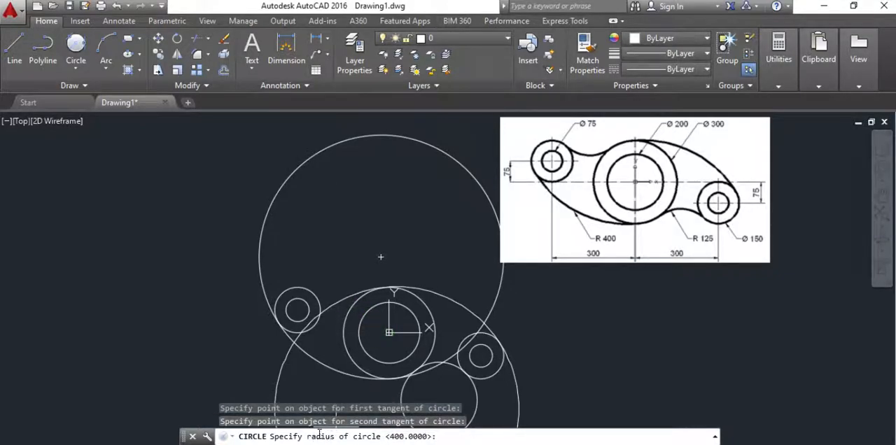
text(125)
key(Return)
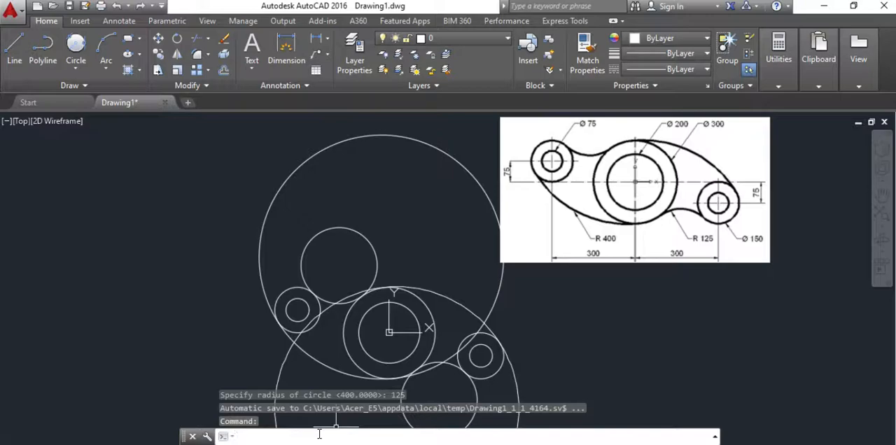
Step: Using all circles as cutting edges, trim the upper R400 circle to the arc joining the left boss and the central circle's underside
click(207, 41)
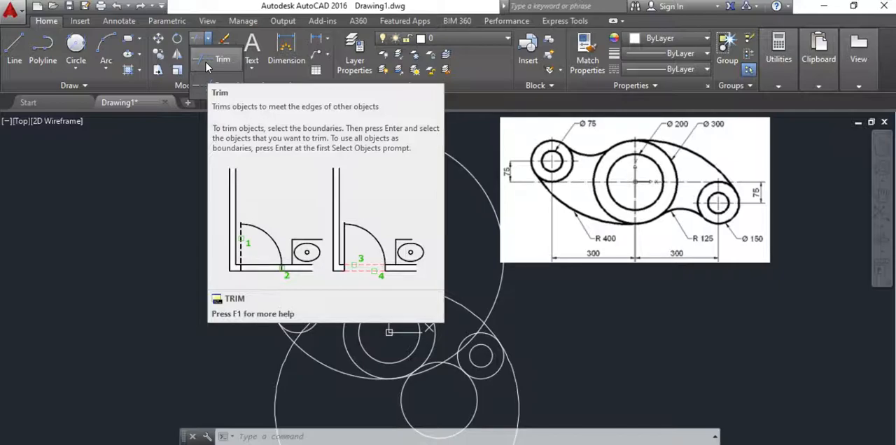
click(558, 324)
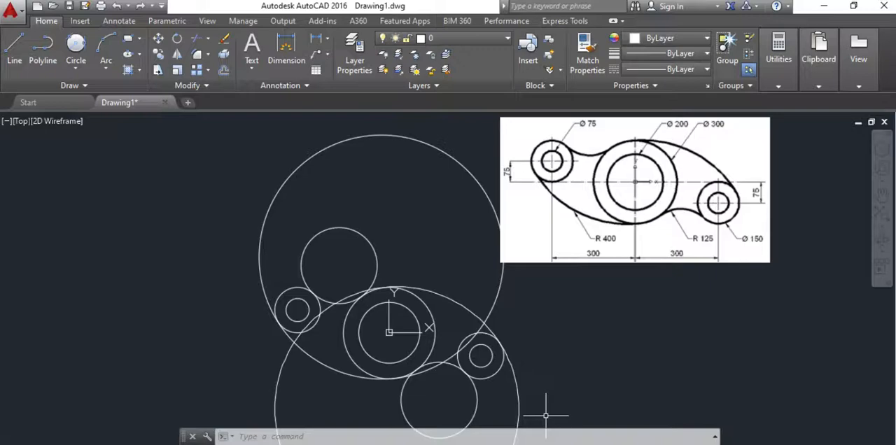
click(546, 415)
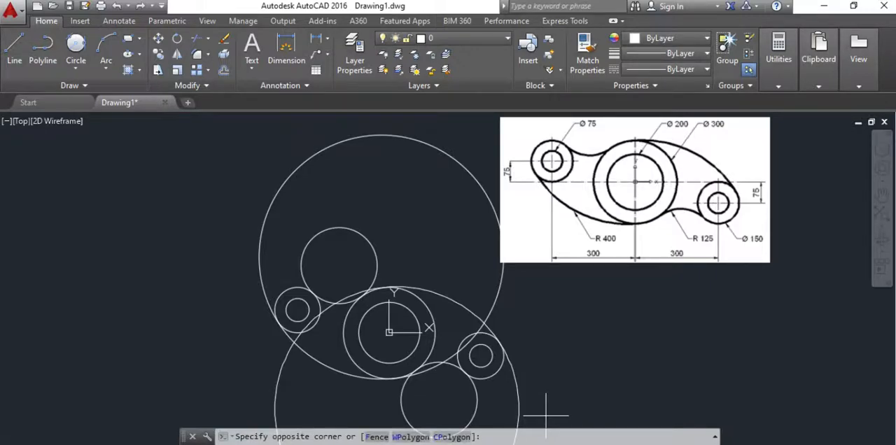
mouse_move(546, 415)
mouse_down()
mouse_move(430, 320)
mouse_move(354, 276)
mouse_move(268, 280)
mouse_move(224, 353)
mouse_move(233, 361)
mouse_up()
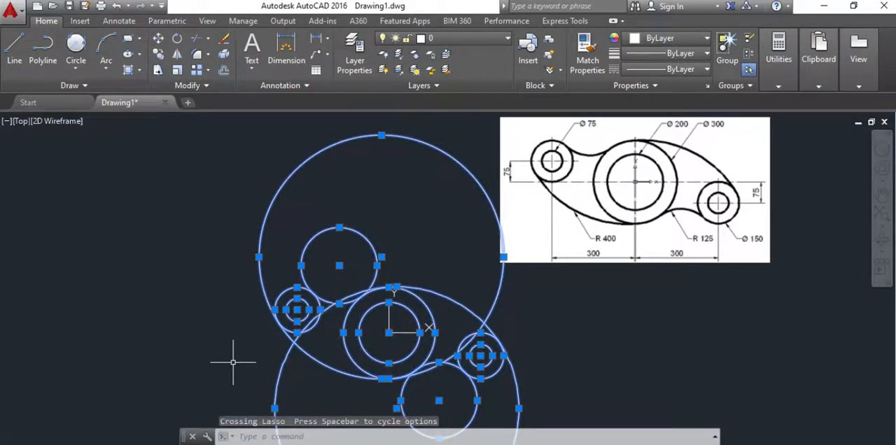
click(209, 40)
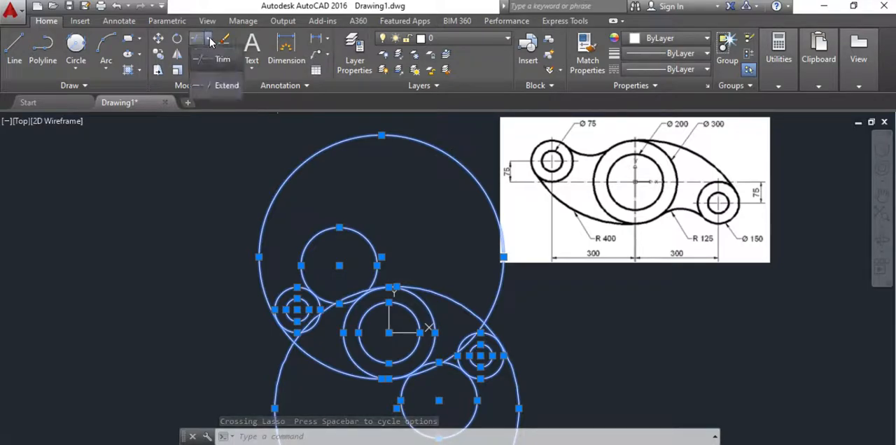
click(213, 59)
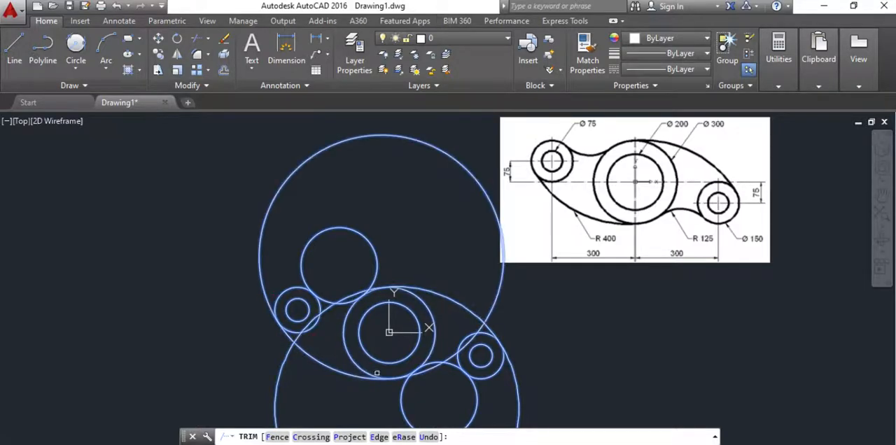
scroll(405, 392, up, 2)
scroll(406, 393, up, 2)
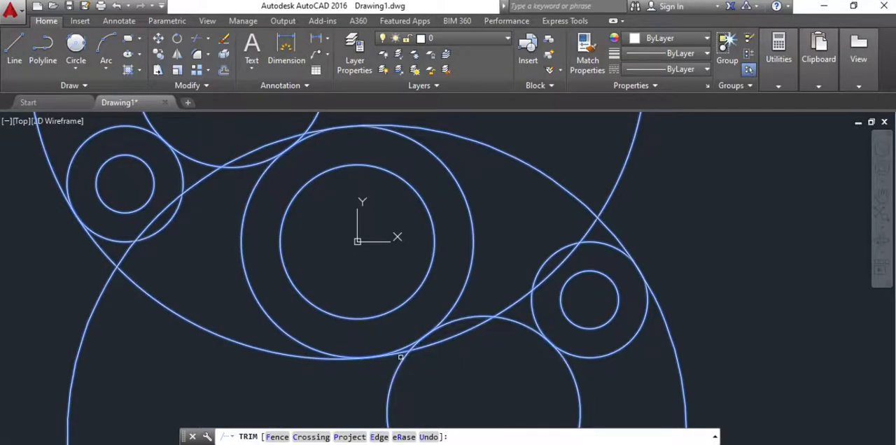
click(403, 353)
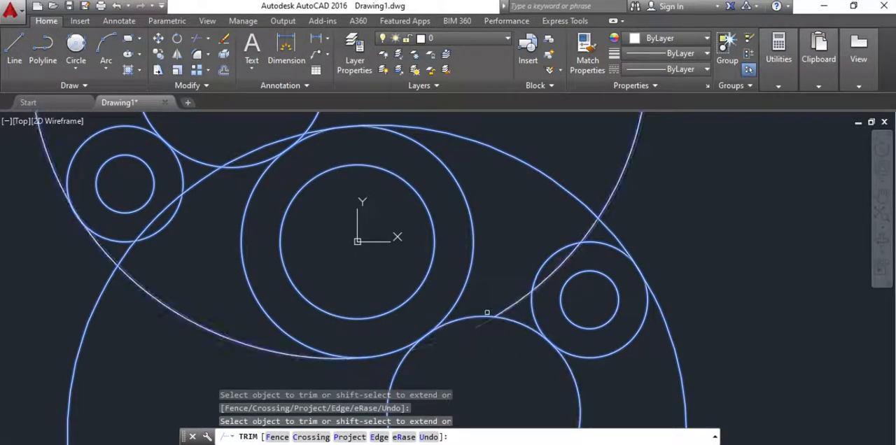
click(496, 313)
click(556, 269)
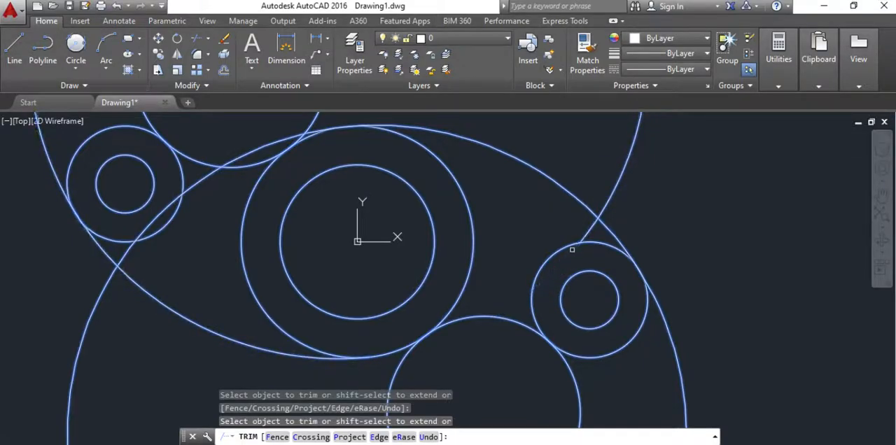
click(608, 203)
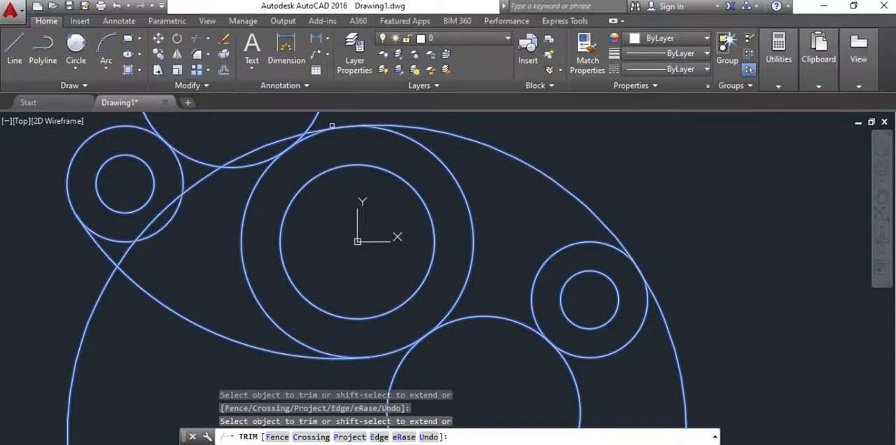
Step: Trim the lower R400 circle and both R125 circles to their tangent arcs between the bosses and the central circle
click(291, 136)
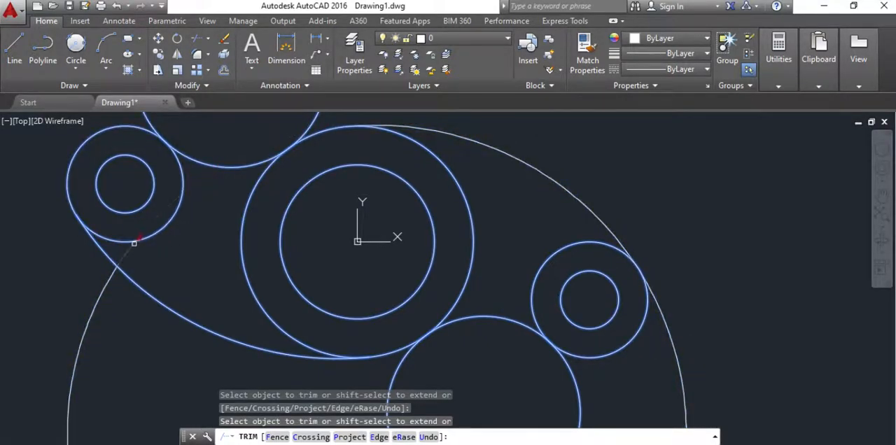
click(111, 275)
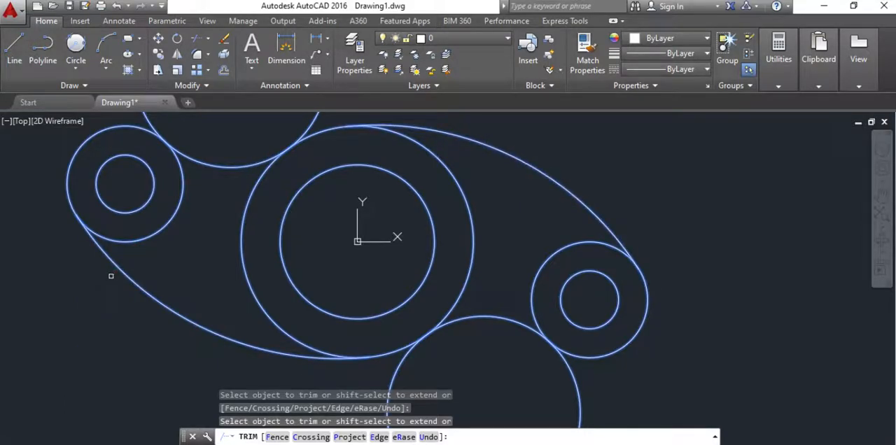
click(308, 130)
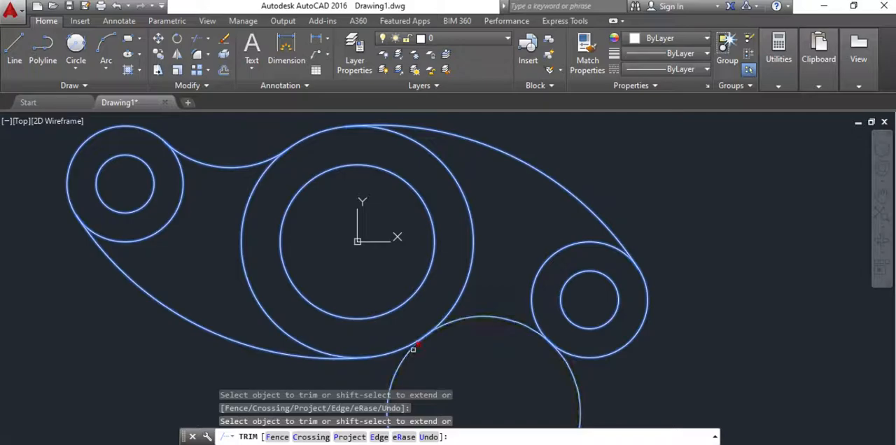
scroll(500, 338, down, 2)
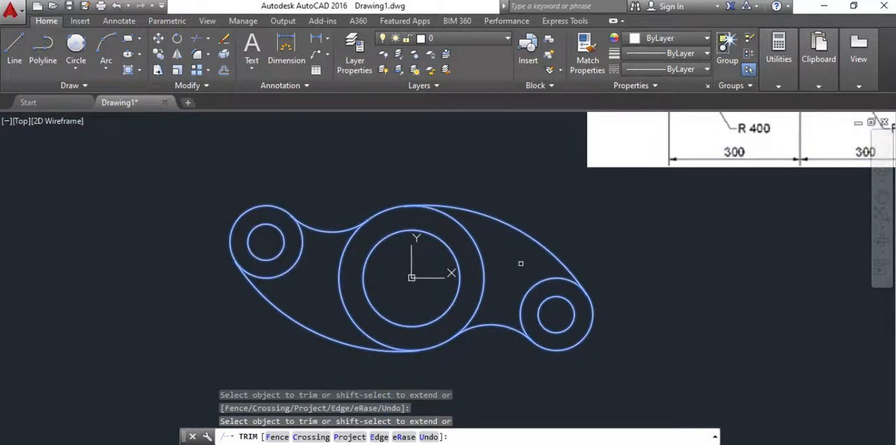
key(Escape)
scroll(437, 252, down, 4)
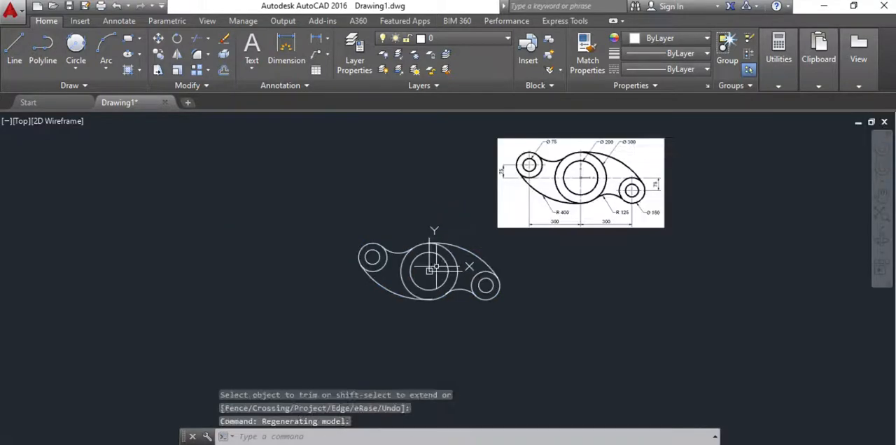
scroll(433, 250, up, 2)
middle_drag(432, 251, 412, 296)
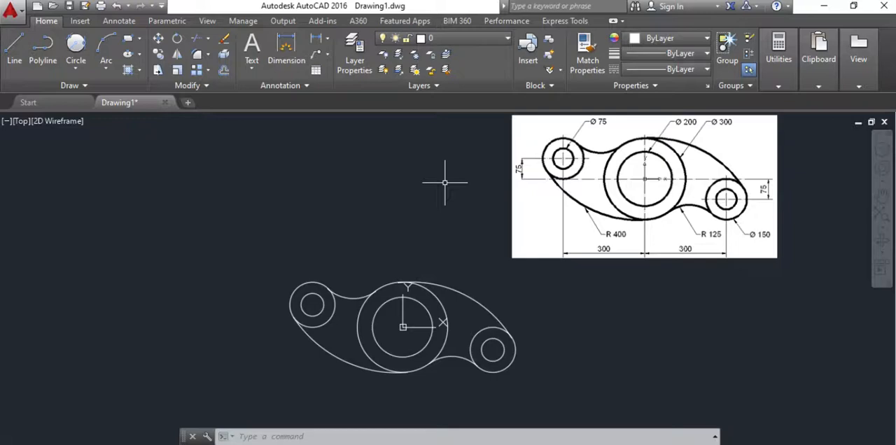
click(124, 23)
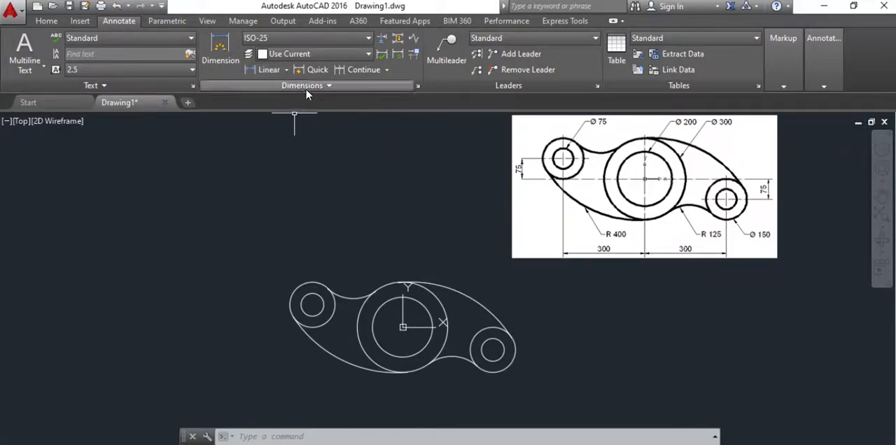
click(286, 69)
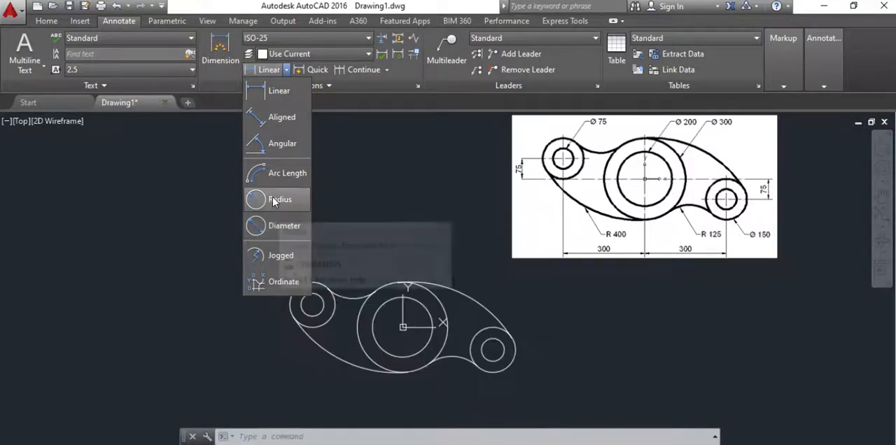
click(46, 21)
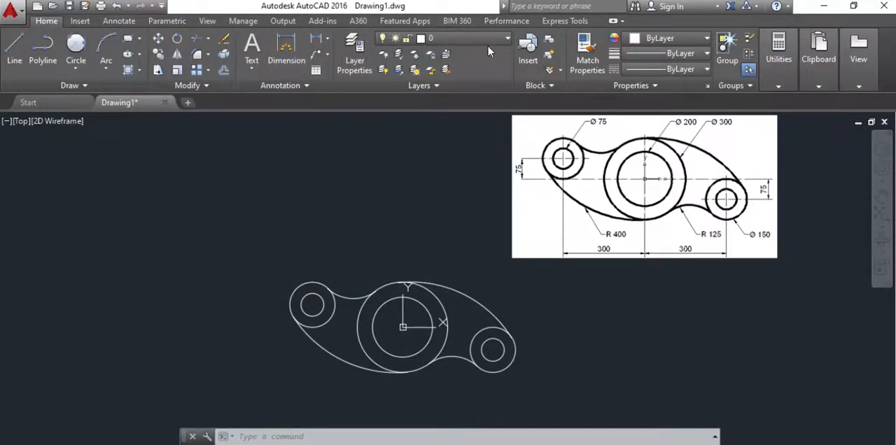
click(499, 39)
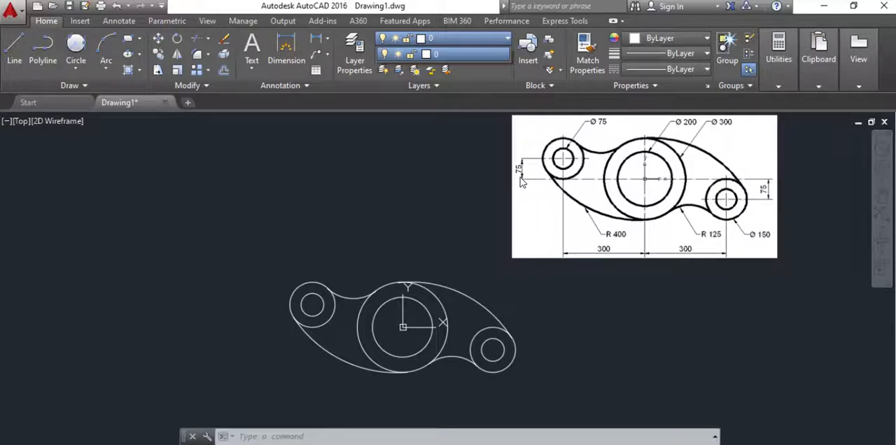
Step: Add a horizontal linear dimension below the plate between the left boss's centre and the central circle's centre
click(118, 21)
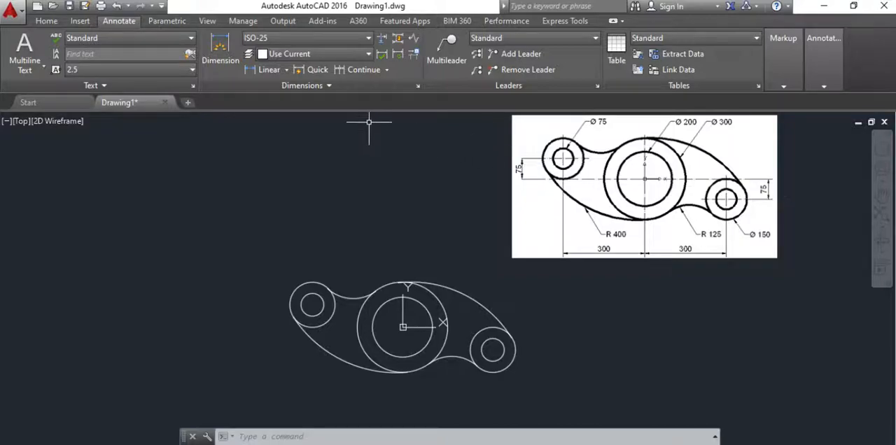
click(286, 69)
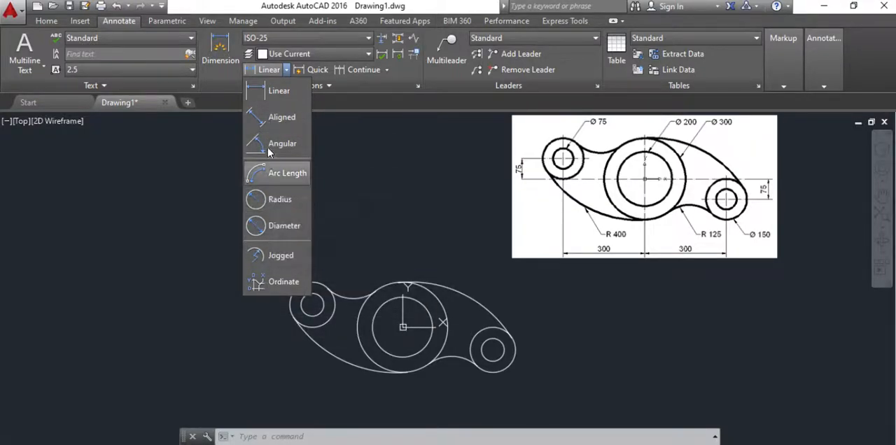
click(273, 93)
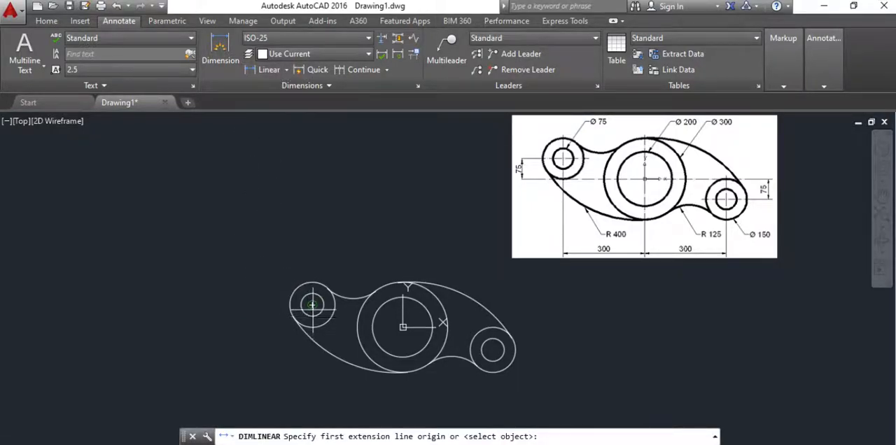
click(312, 306)
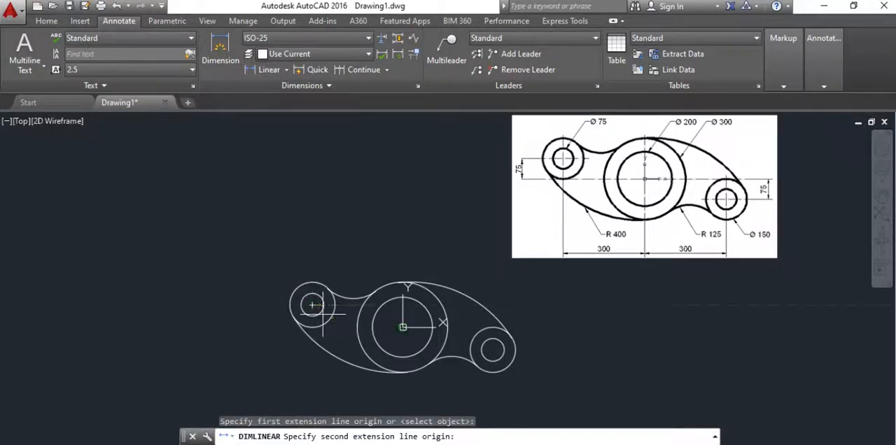
click(403, 327)
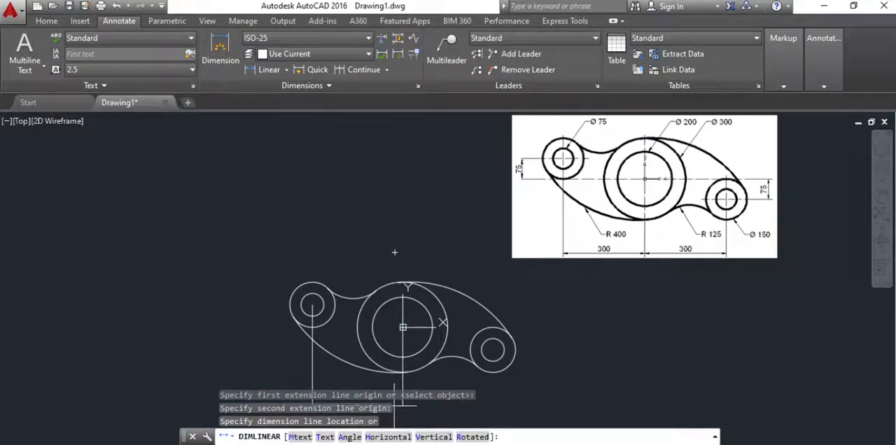
click(383, 407)
Step: Move the reference image down beside the plate drawing, on its right
middle_drag(379, 340, 341, 275)
click(526, 214)
click(501, 168)
right_click(560, 137)
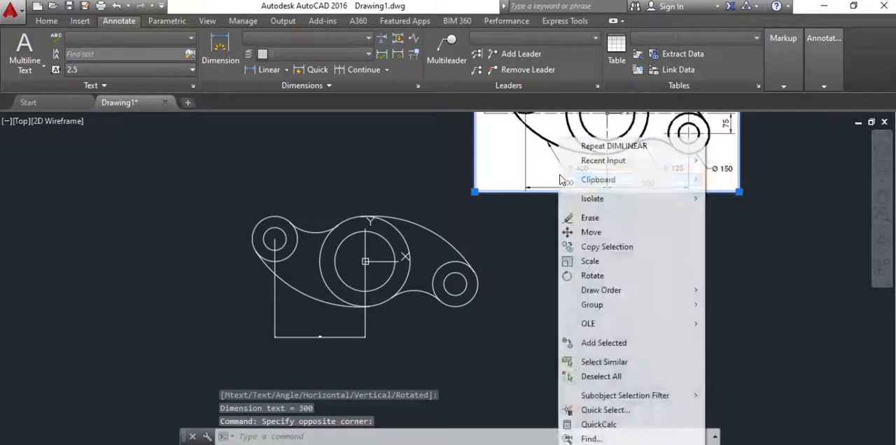
click(591, 232)
click(474, 192)
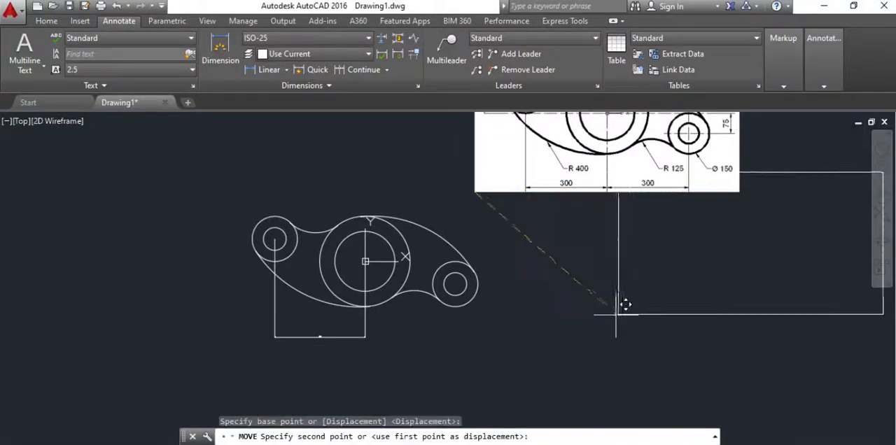
click(550, 340)
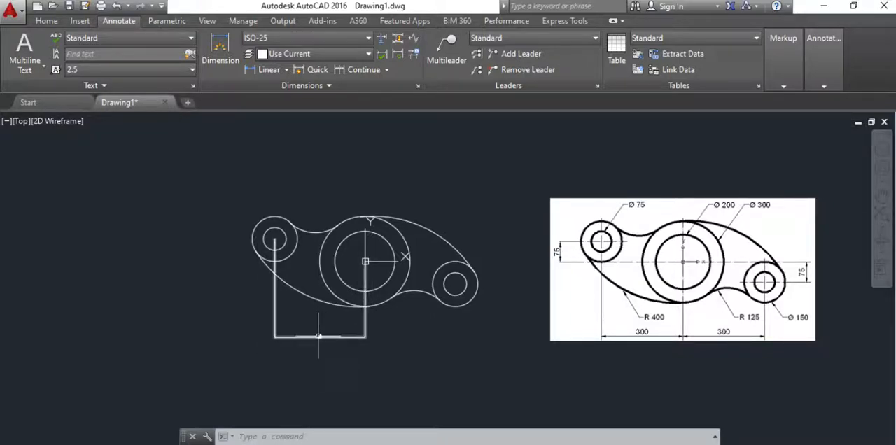
Step: Open the ISO-25 dimension style for modification
mouse_move(318, 337)
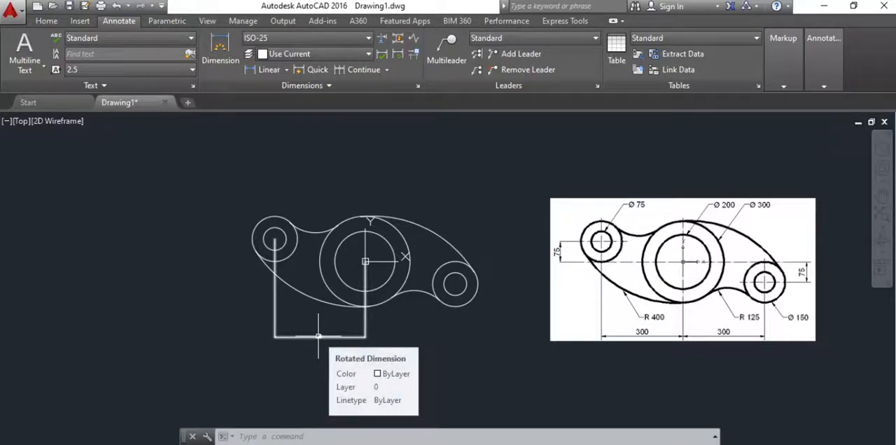
click(417, 85)
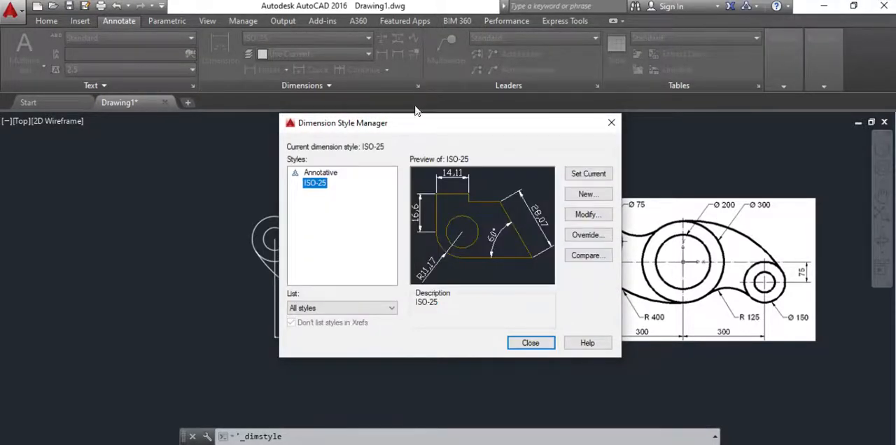
drag(413, 127, 303, 138)
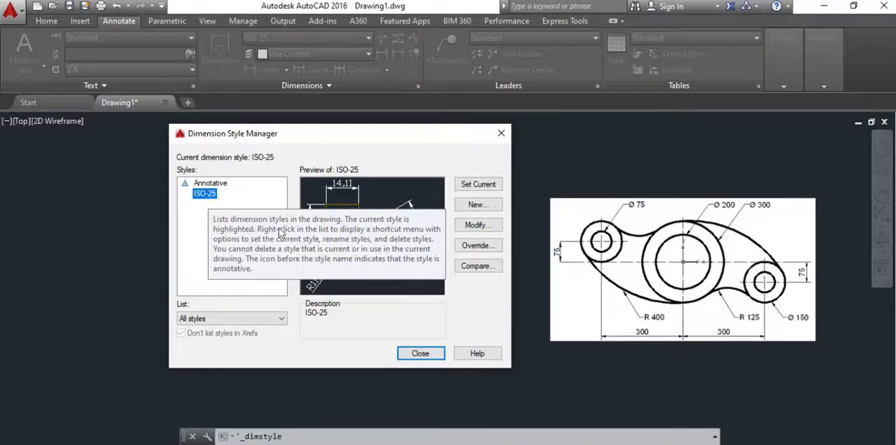
click(476, 227)
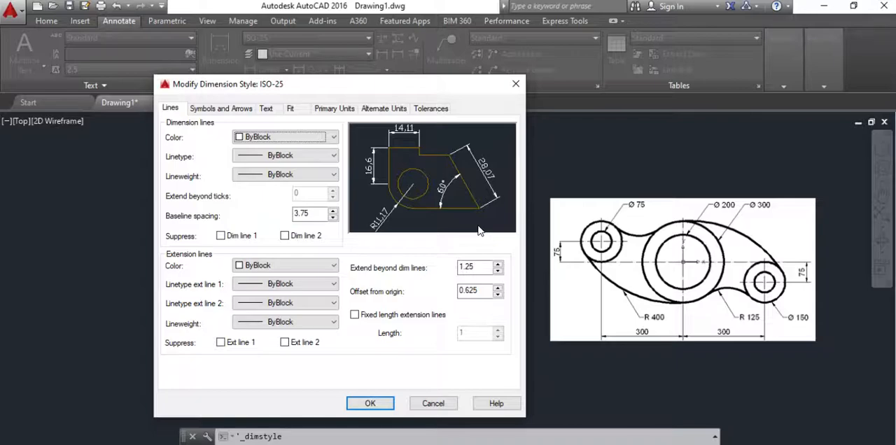
Step: Examine the ISO-25 style's settings for lines, arrows, text, fit, primary and alternate units, and tolerances
click(205, 110)
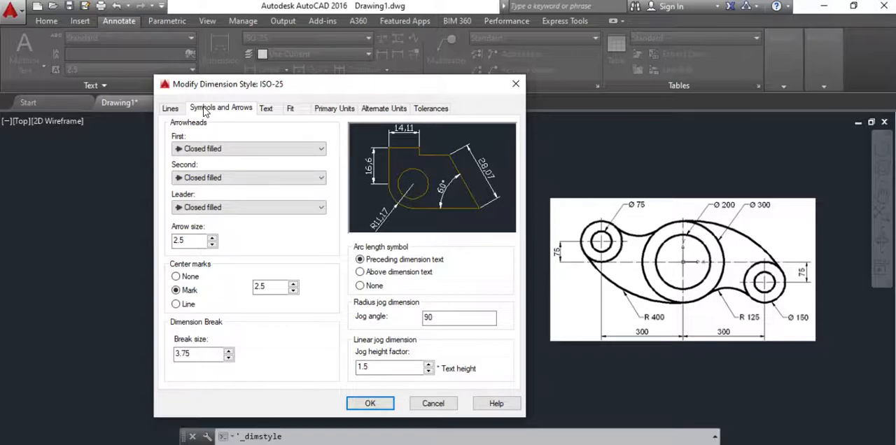
click(270, 111)
click(291, 110)
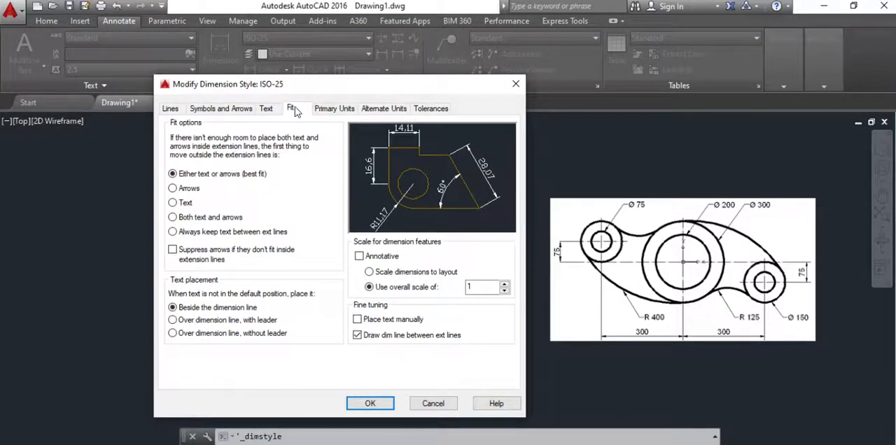
click(328, 109)
click(378, 109)
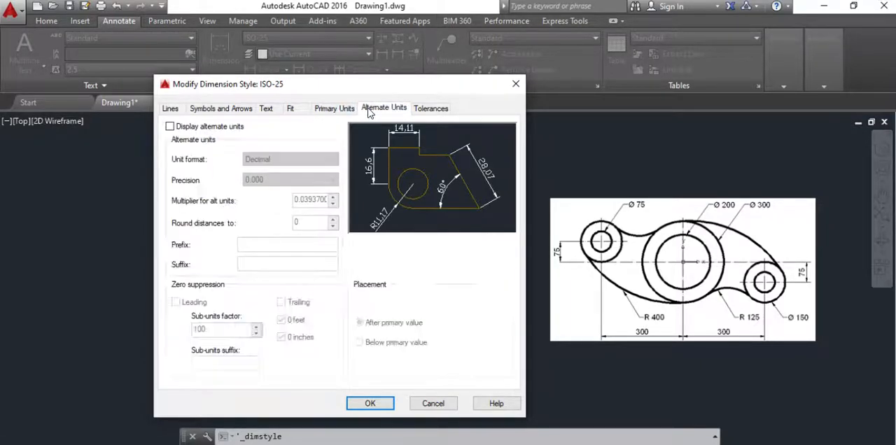
click(434, 111)
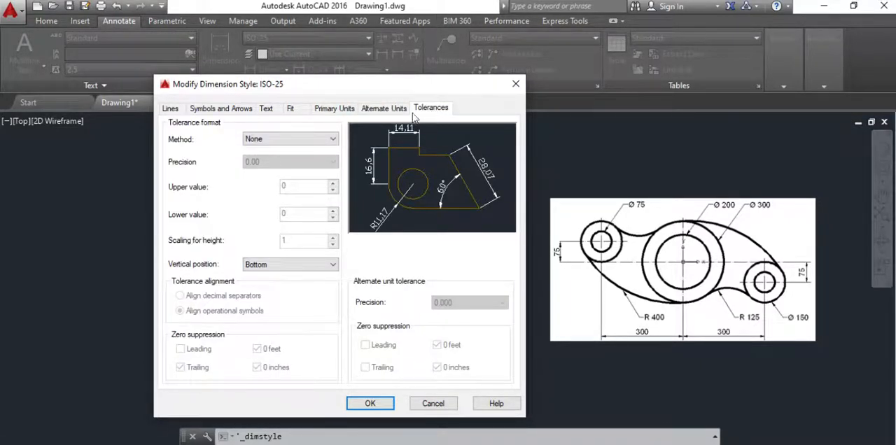
click(178, 114)
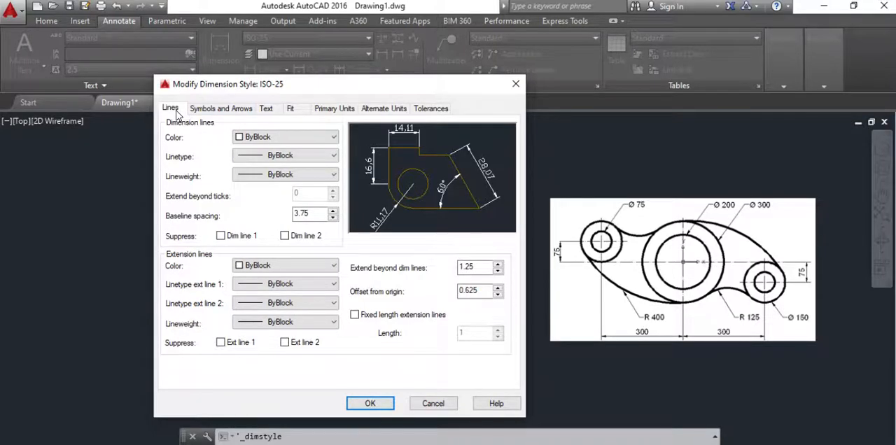
click(203, 111)
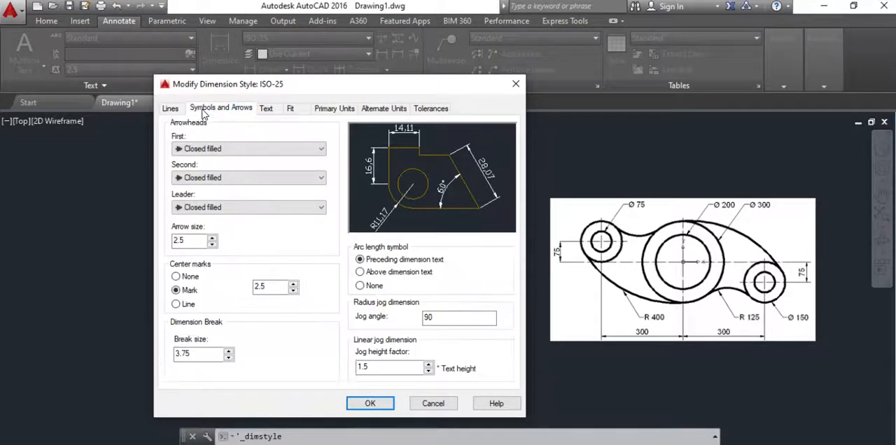
click(266, 109)
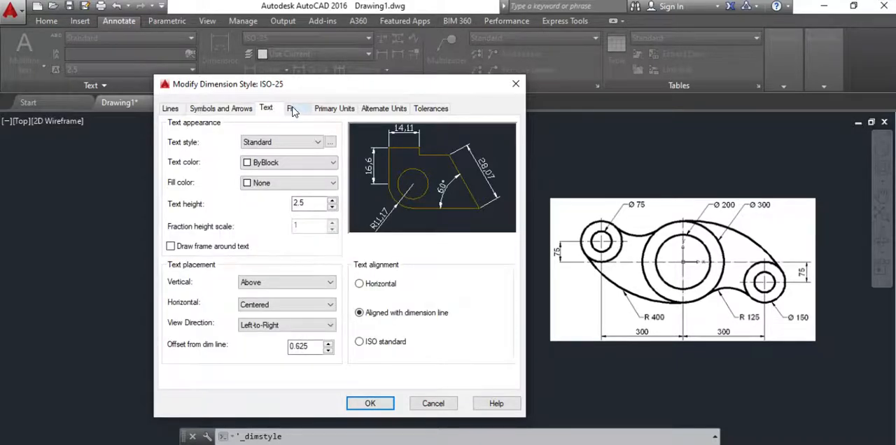
click(293, 110)
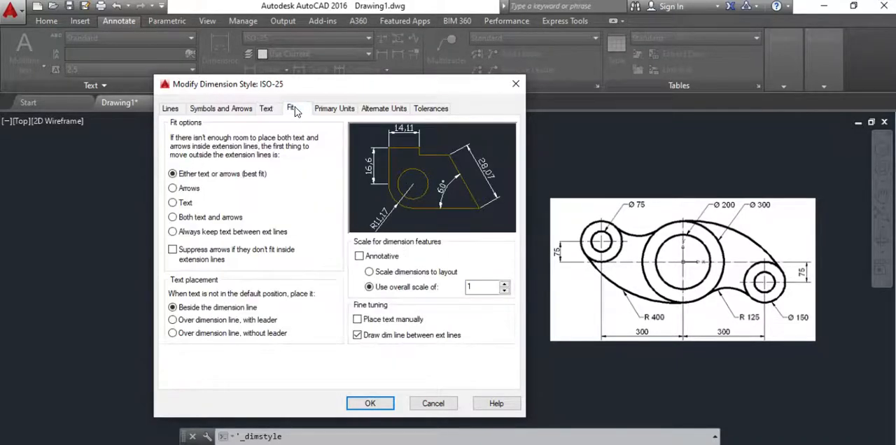
click(330, 111)
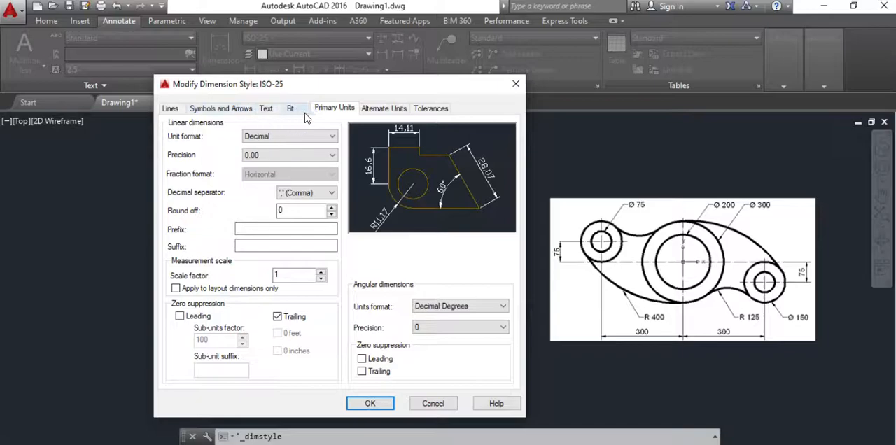
Step: Set the dimension style's arrow size to 10 and its centre mark size to 10
click(222, 110)
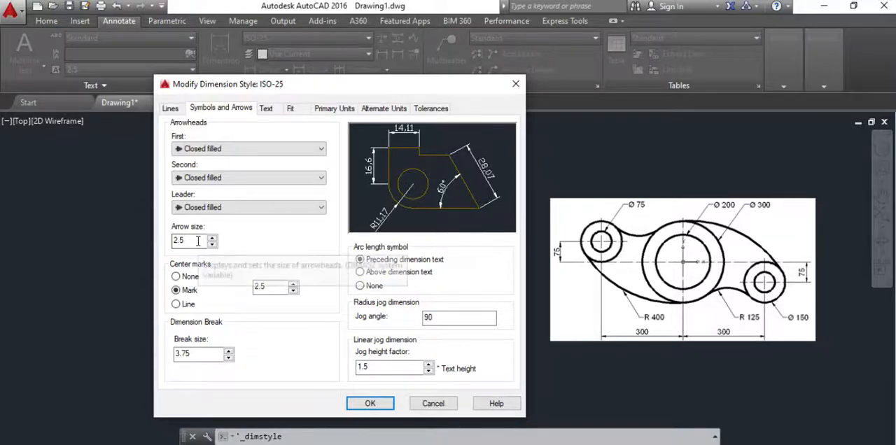
drag(260, 84, 475, 93)
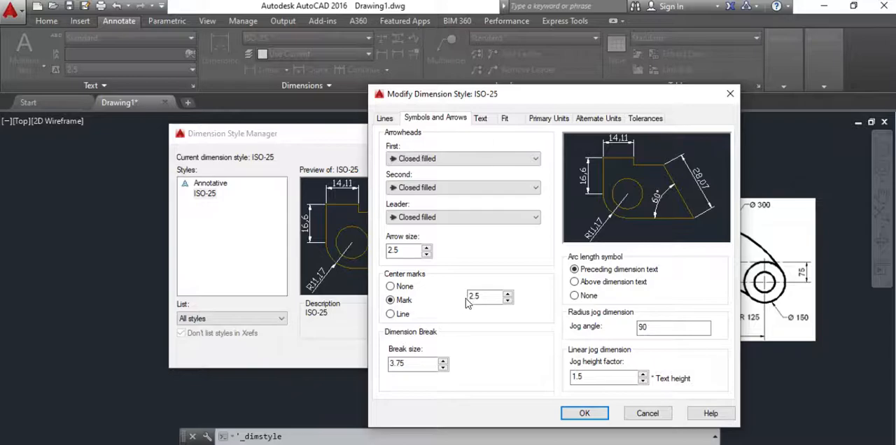
drag(417, 252, 369, 249)
text(1)
drag(485, 299, 442, 300)
text(10)
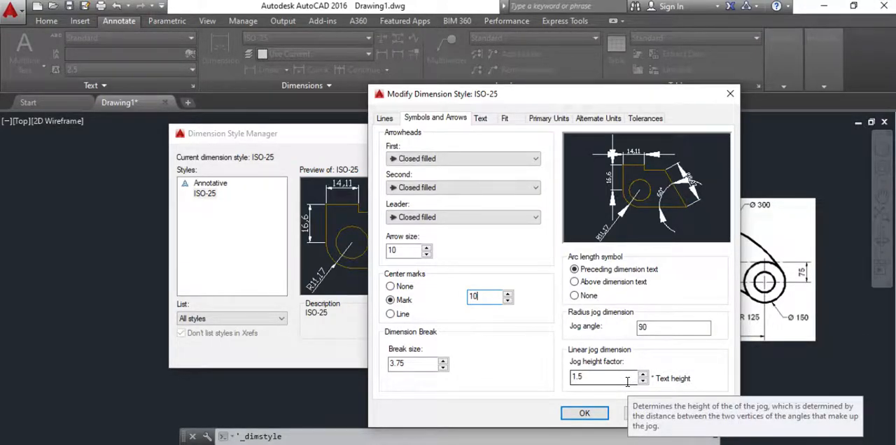
Step: Set the dimension text height to 10, the alignment to ISO standard and the offset from the dimension line to 3
click(481, 119)
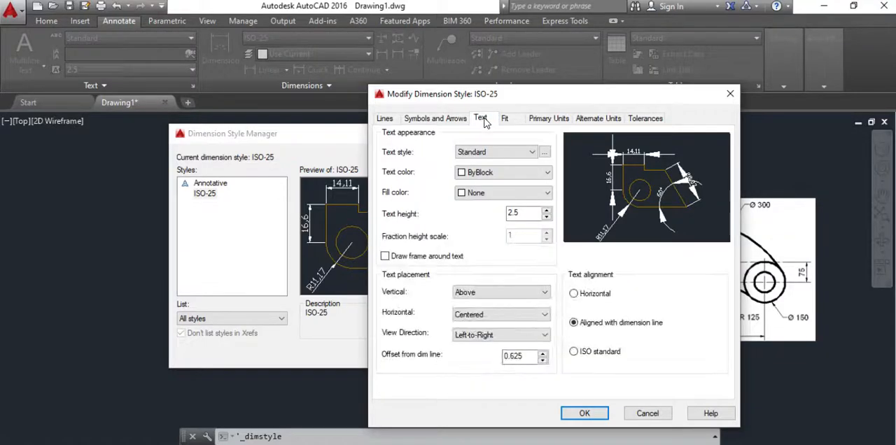
double_click(530, 214)
text(10)
click(574, 353)
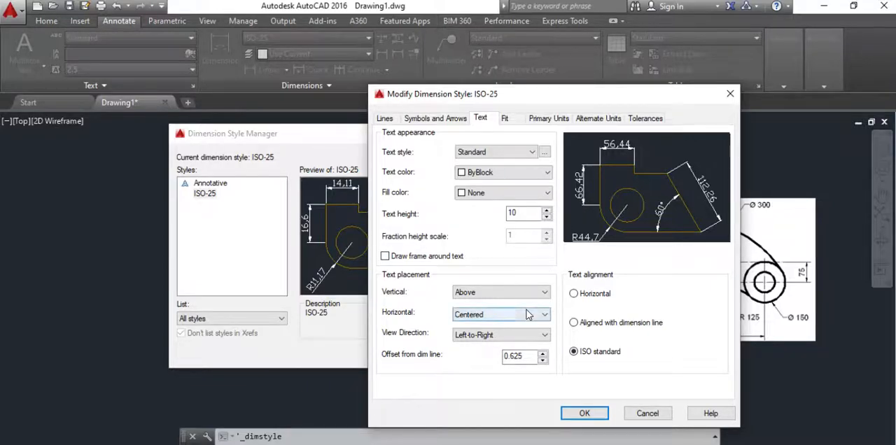
drag(532, 356, 488, 348)
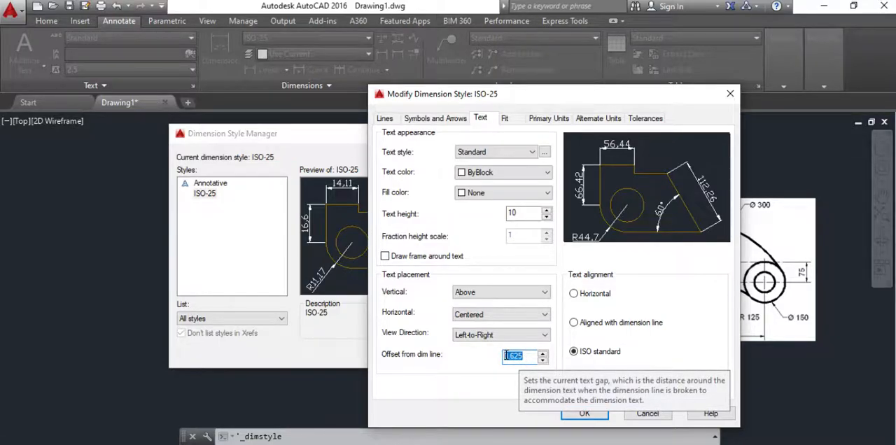
text(1)
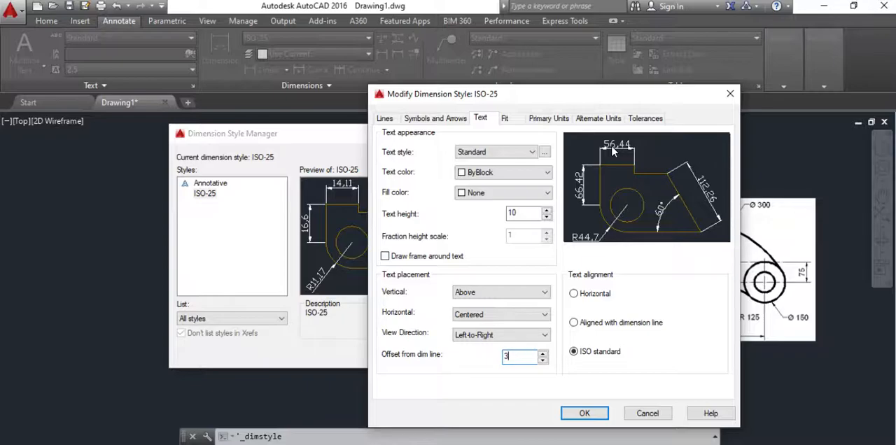
Step: Turn off drawing the dimension line between extension lines in the style's fit settings
click(511, 120)
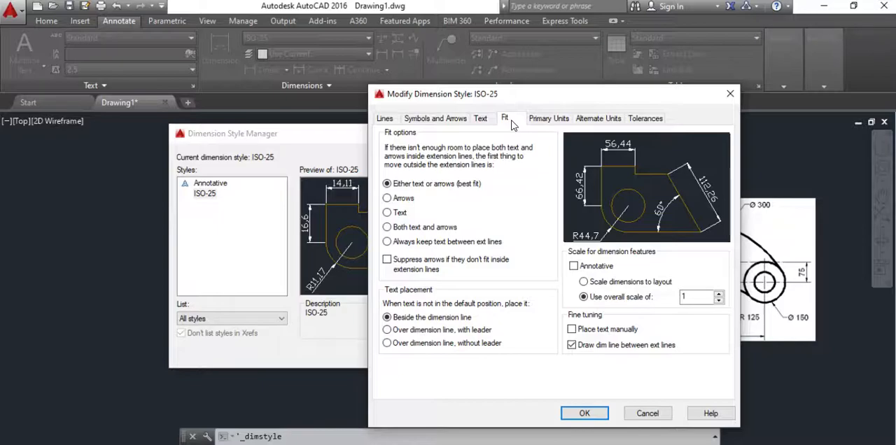
click(572, 345)
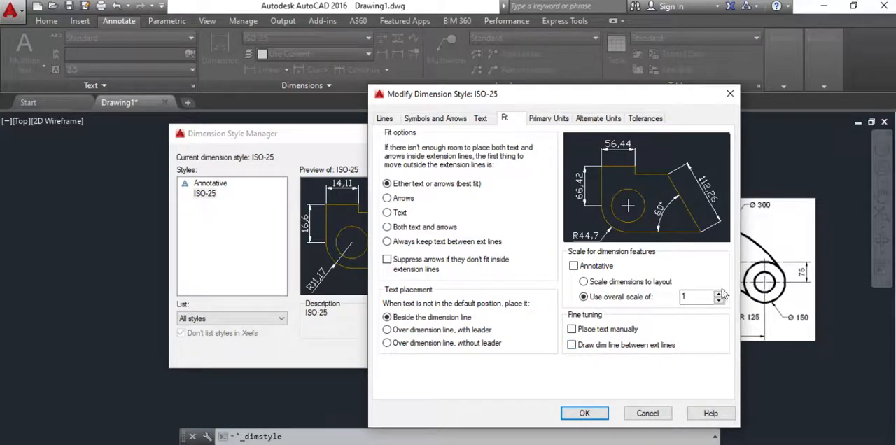
click(573, 346)
click(573, 346)
Step: Set the linear dimension precision to 0 in the style's primary units
click(550, 119)
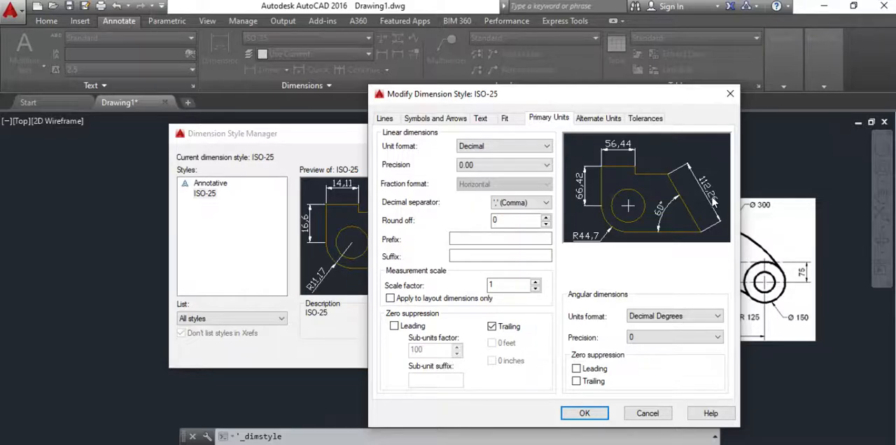
click(502, 166)
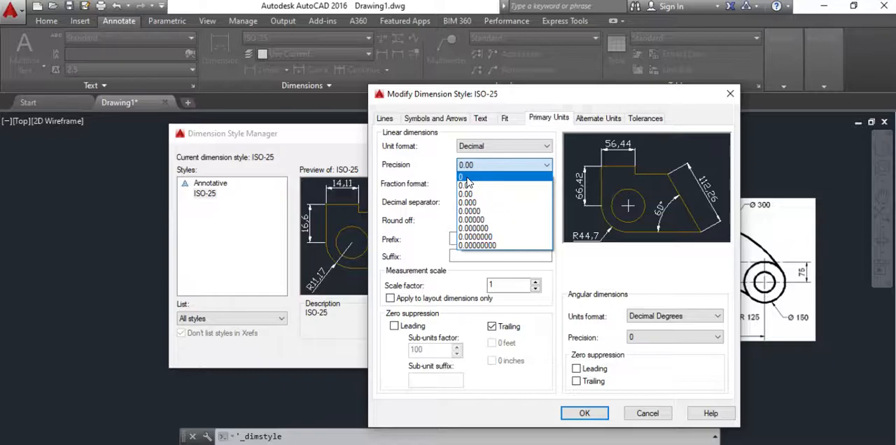
click(466, 178)
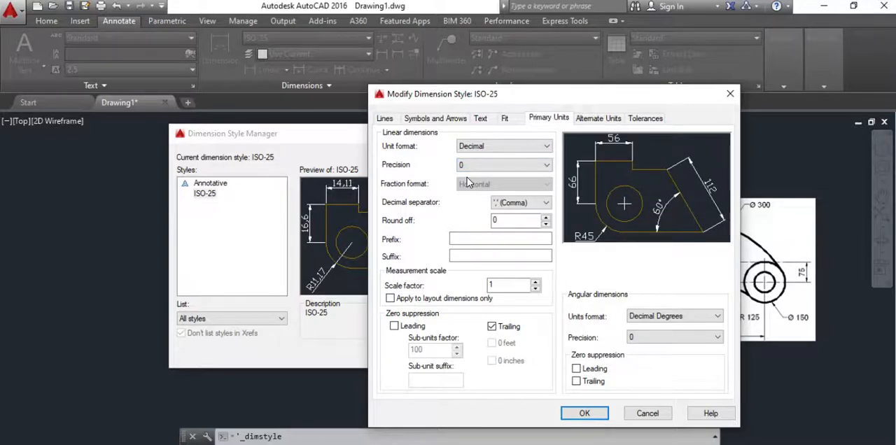
Step: Review the ISO-25 style's arrow, centre mark, text, fit and primary unit settings, keeping the linear precision at 0
click(437, 119)
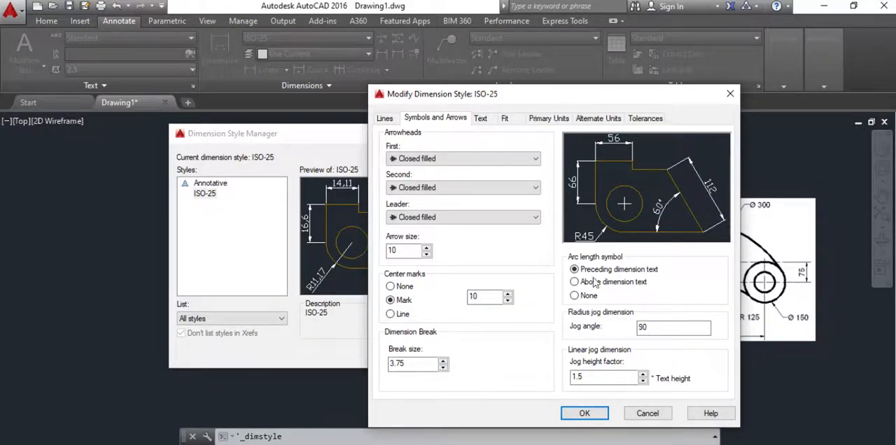
click(480, 118)
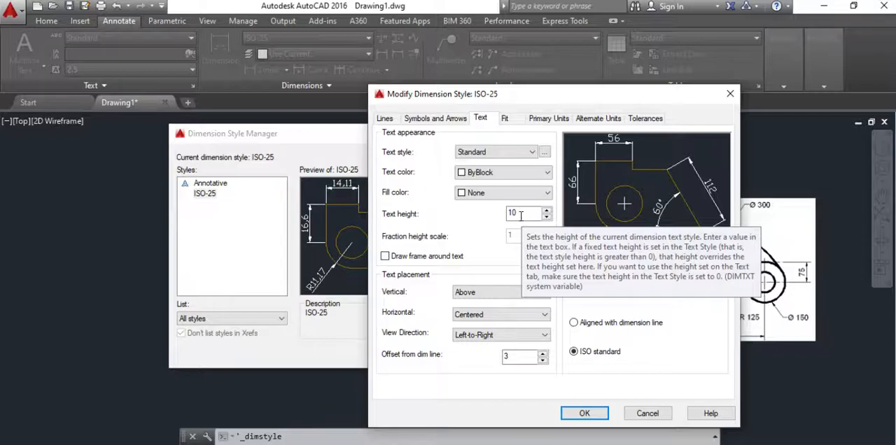
click(437, 119)
click(480, 119)
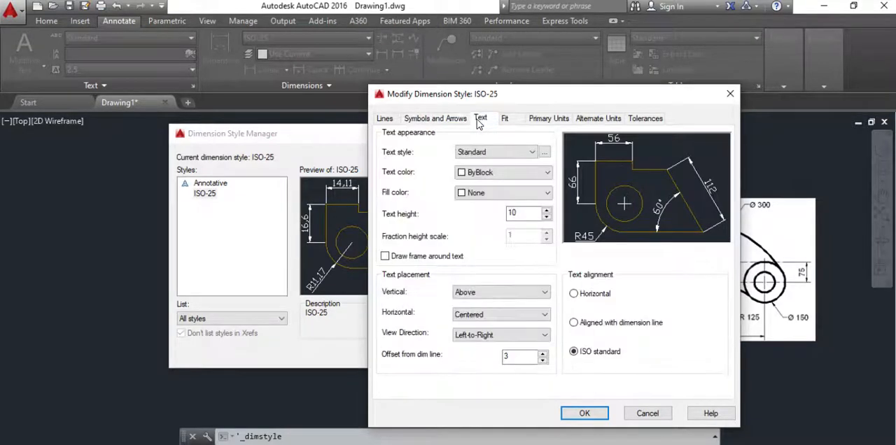
click(447, 121)
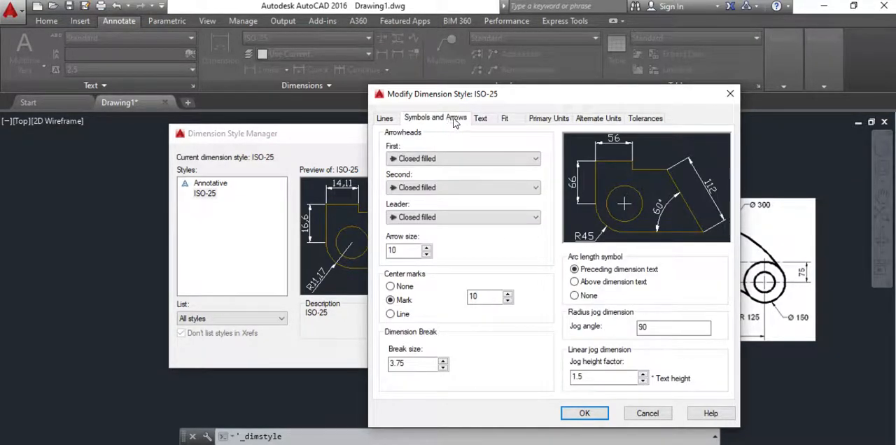
click(474, 120)
click(505, 118)
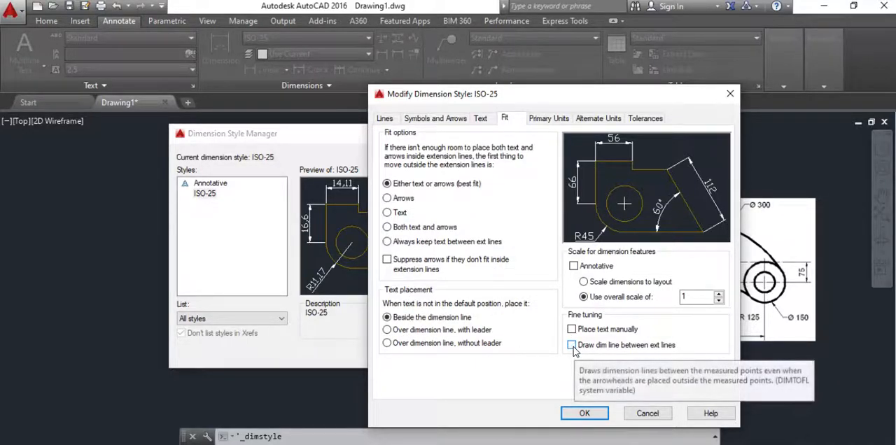
click(548, 118)
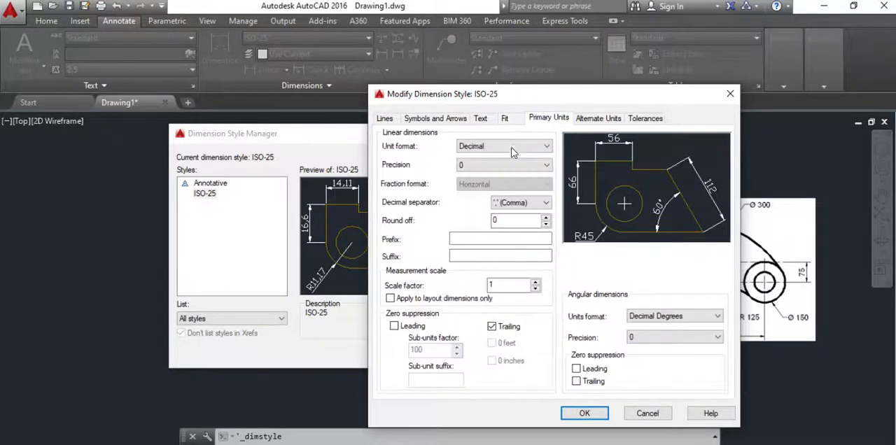
click(477, 165)
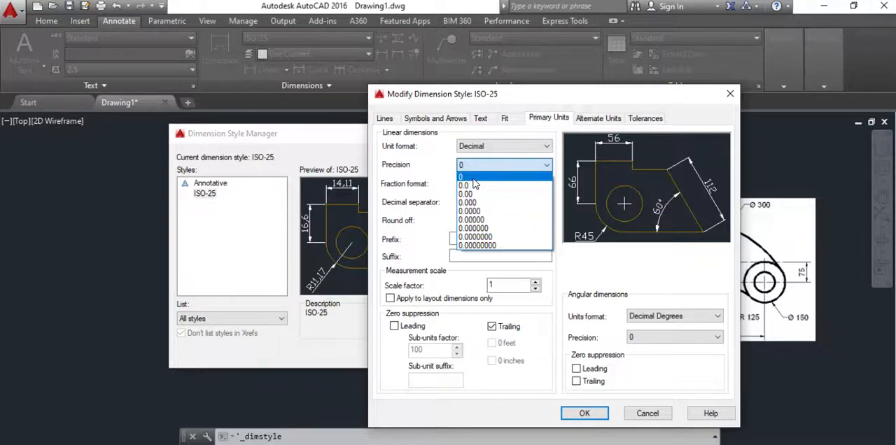
click(474, 177)
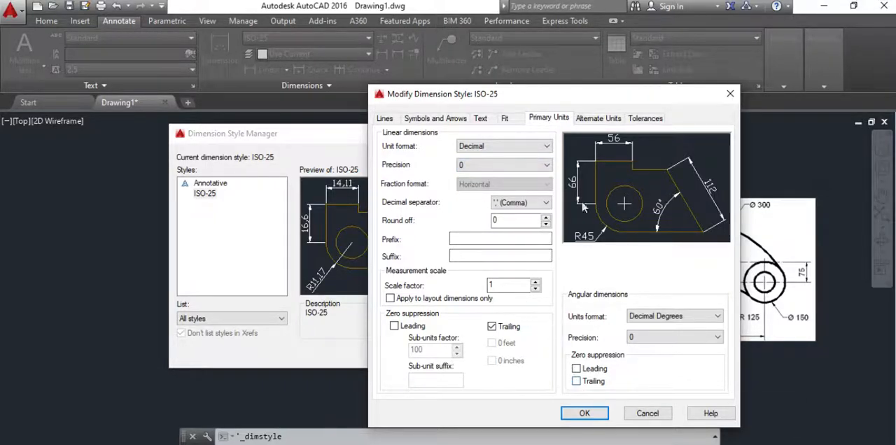
click(452, 119)
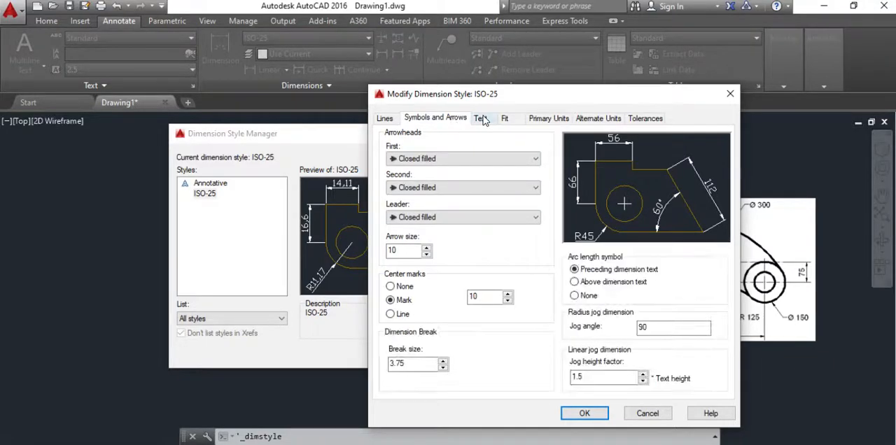
click(483, 119)
click(504, 119)
click(545, 119)
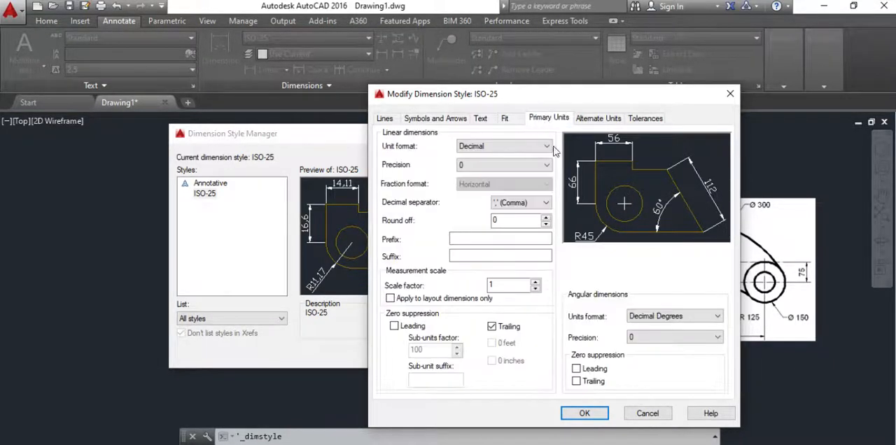
Step: Apply the modified ISO-25 dimension style and close the Dimension Style Manager
click(584, 413)
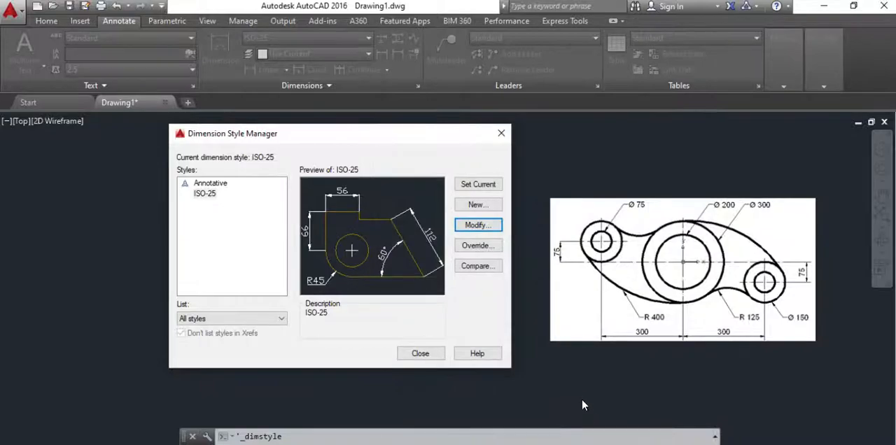
click(423, 353)
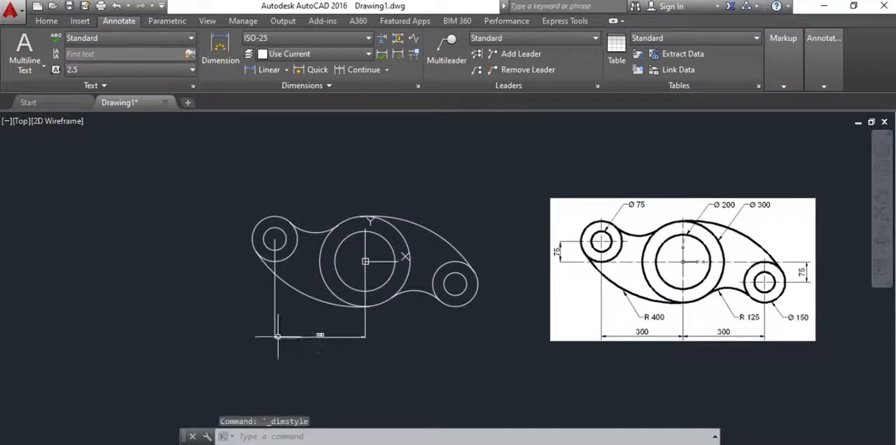
scroll(332, 307, up, 2)
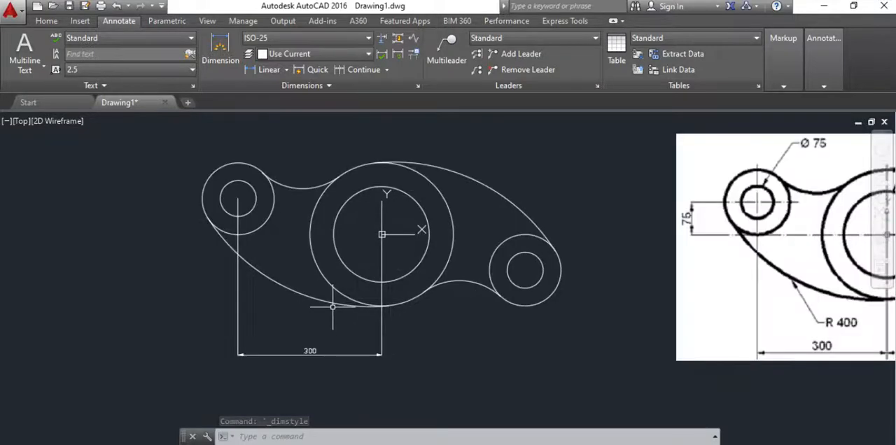
mouse_move(359, 301)
middle_down()
mouse_move(164, 308)
mouse_move(176, 305)
middle_up()
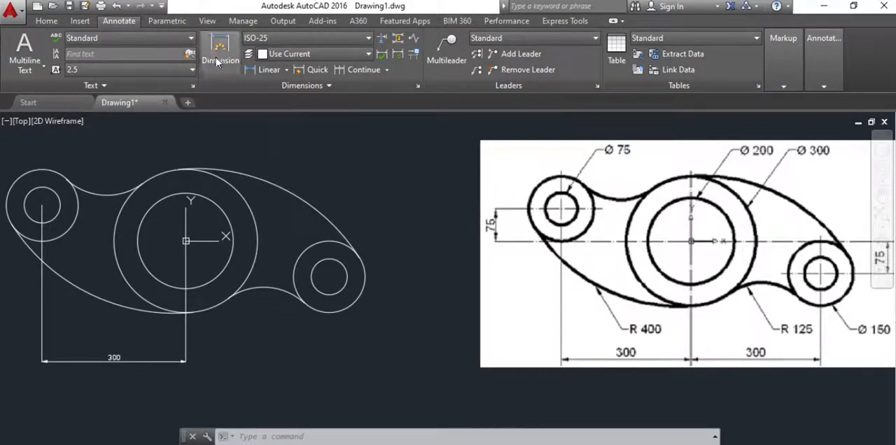
Step: Modify the ISO-25 style again, setting the text height to 15 and the offset from the dimension line to 5
click(417, 86)
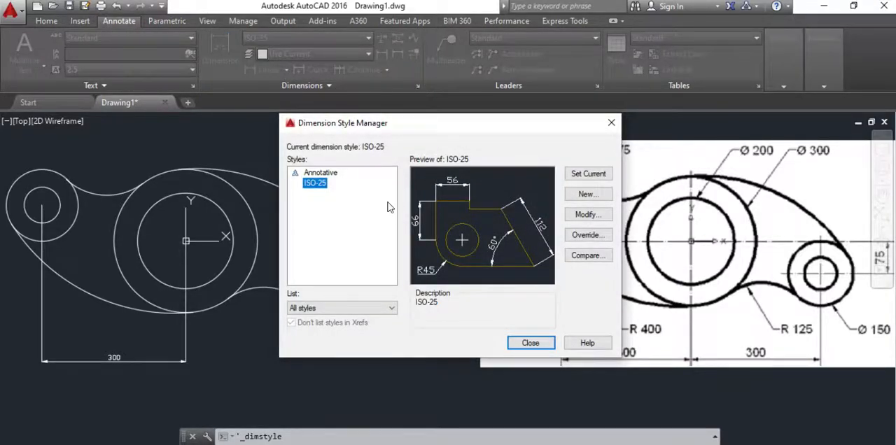
click(588, 215)
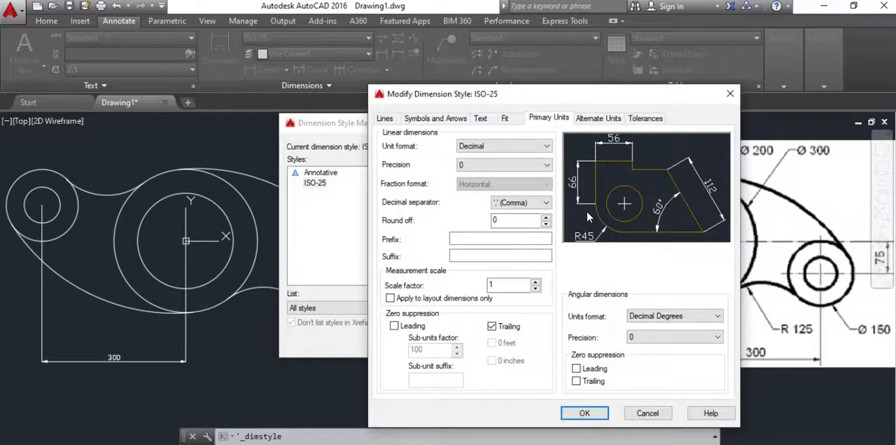
click(481, 119)
double_click(516, 214)
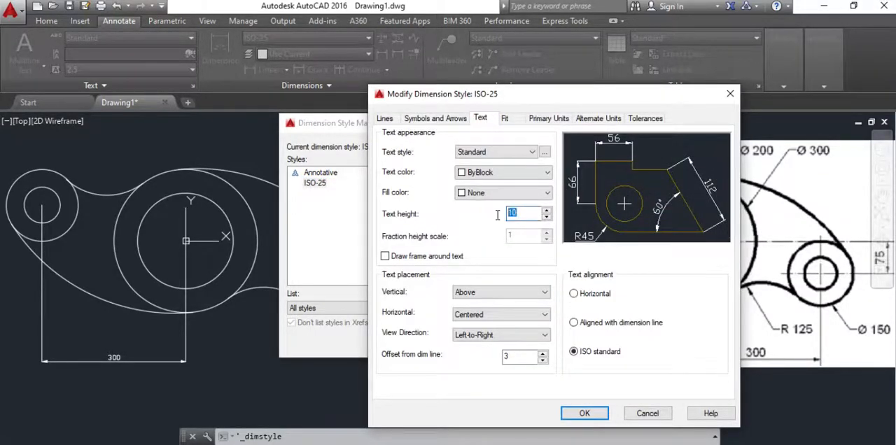
text(1)
double_click(510, 357)
text(5)
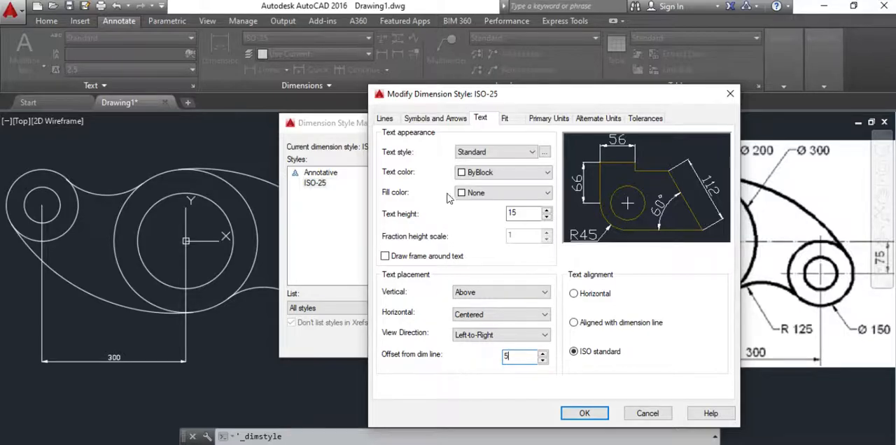
Step: Set the ISO-25 style's arrow size to 15 and apply the style changes to the drawing
click(448, 119)
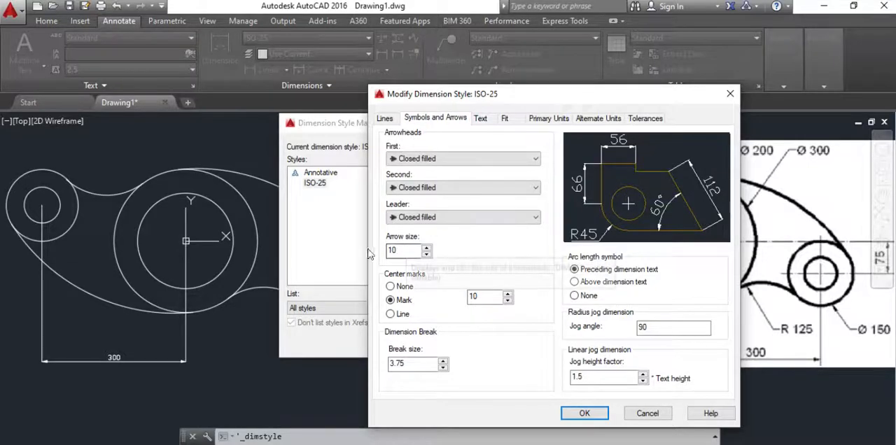
double_click(404, 250)
text(15)
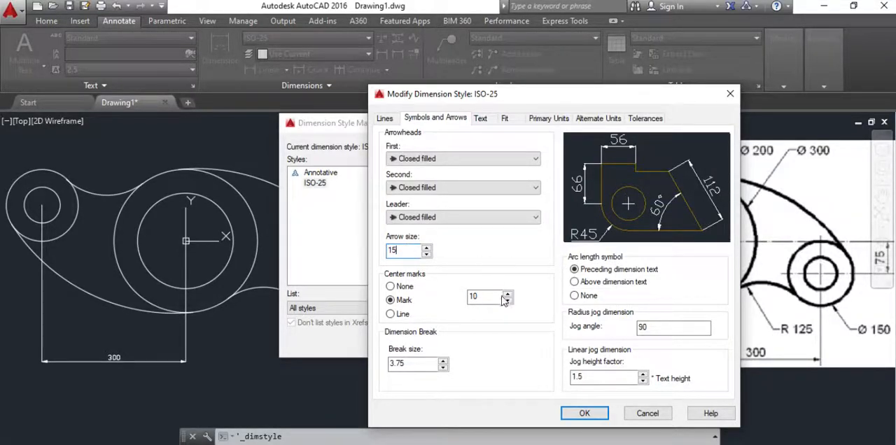
click(583, 414)
click(588, 344)
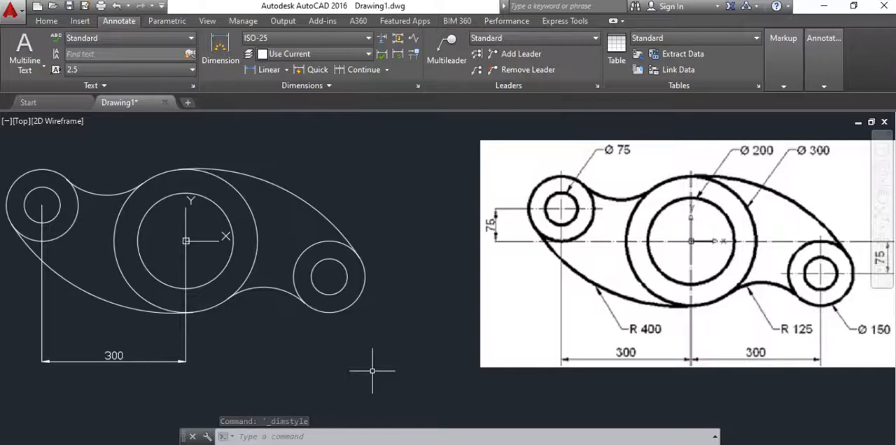
Step: Add a horizontal linear dimension from the central circle's centre to the lower-right circles' centre, in line with the existing horizontal dimension
scroll(406, 348, down, 3)
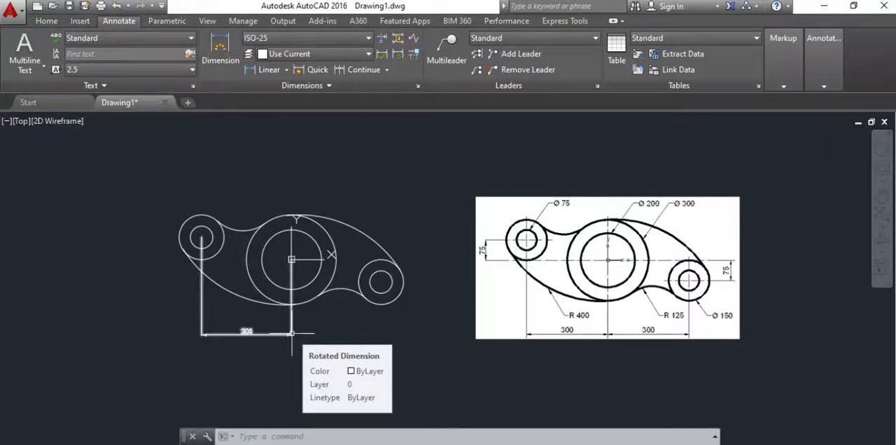
click(286, 70)
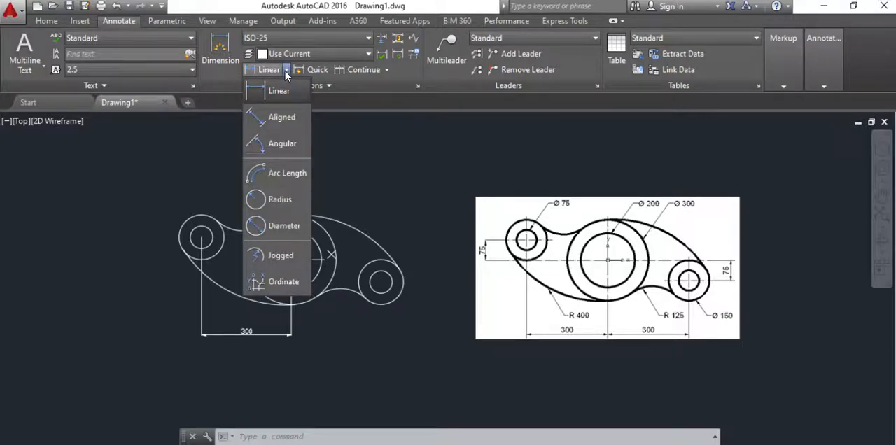
click(272, 89)
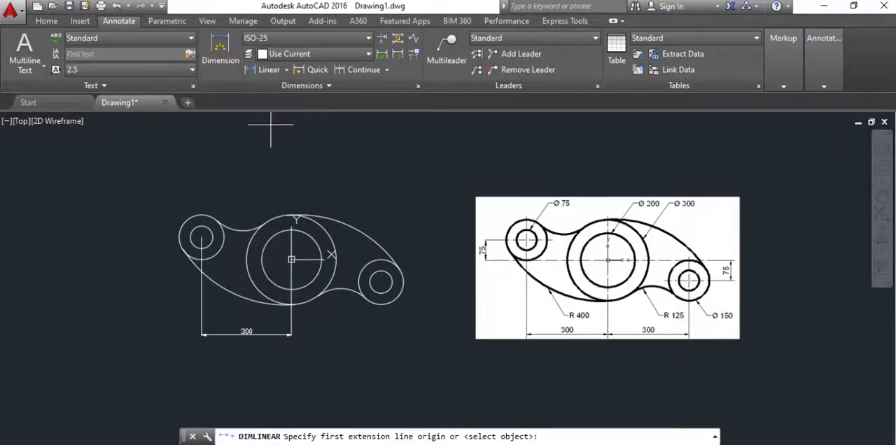
click(291, 259)
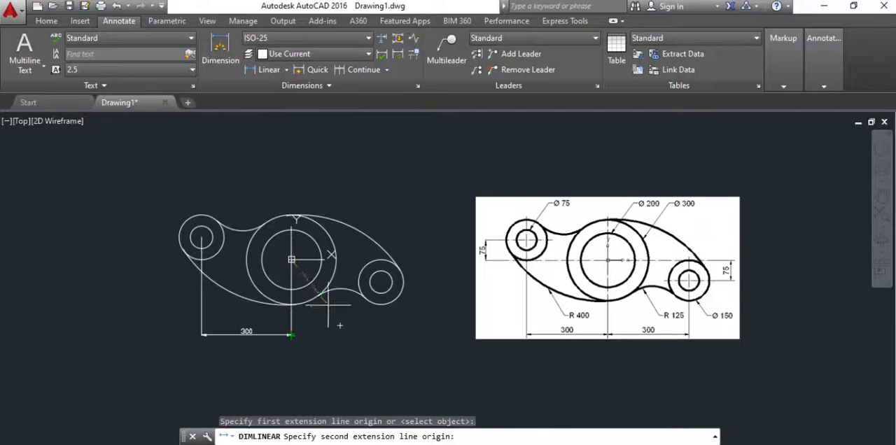
click(380, 282)
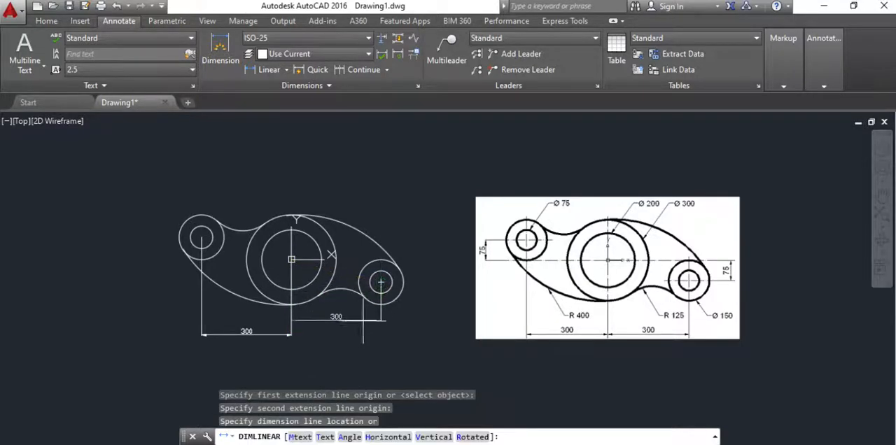
click(291, 334)
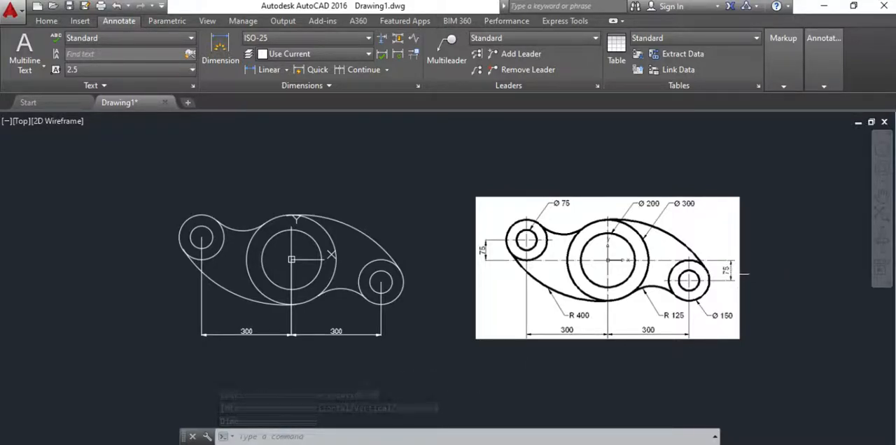
Step: Add a vertical linear dimension between the central circle's centre and the lower-right circles' centre, placed to the right of the plate
click(286, 72)
click(275, 91)
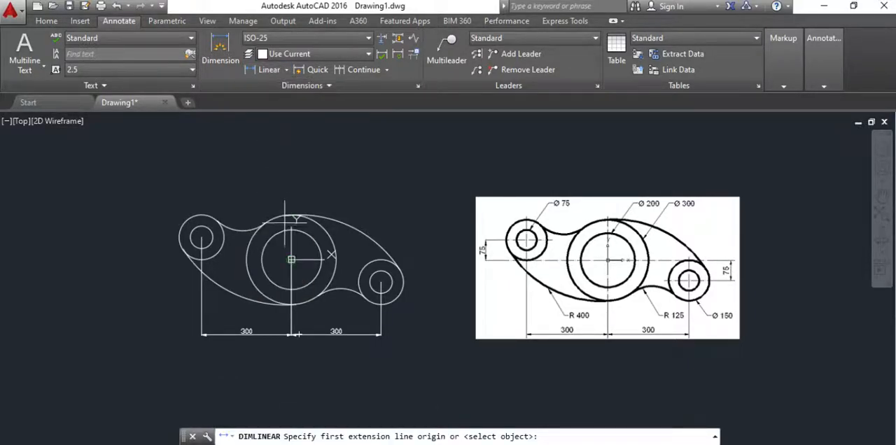
click(291, 259)
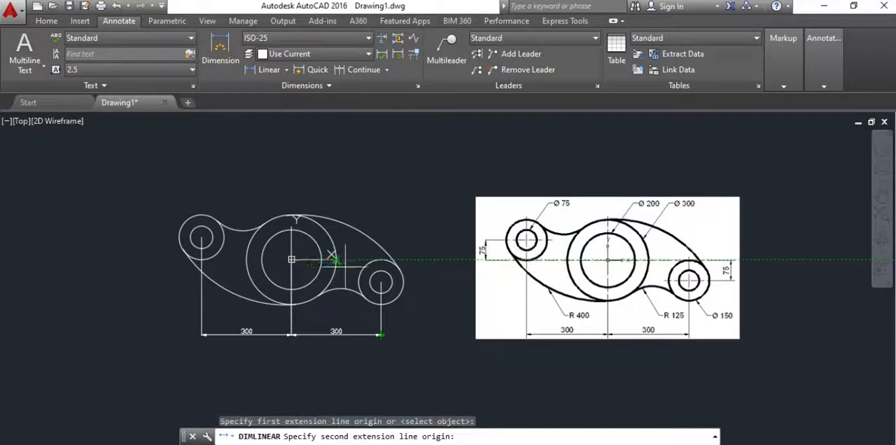
click(380, 282)
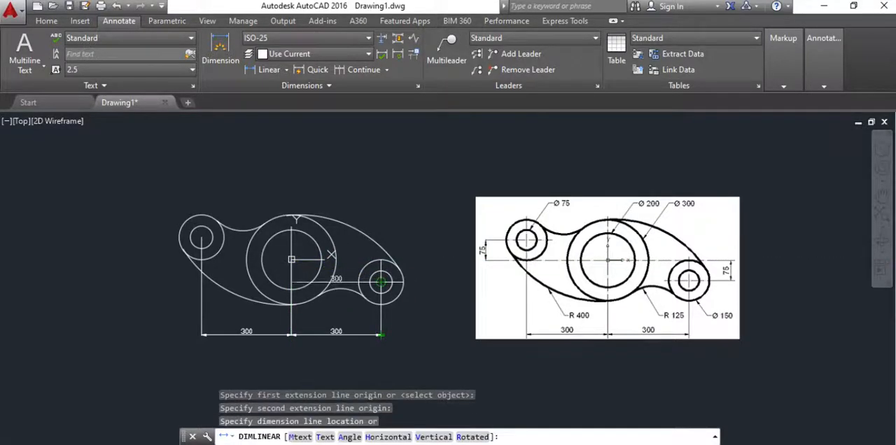
click(432, 280)
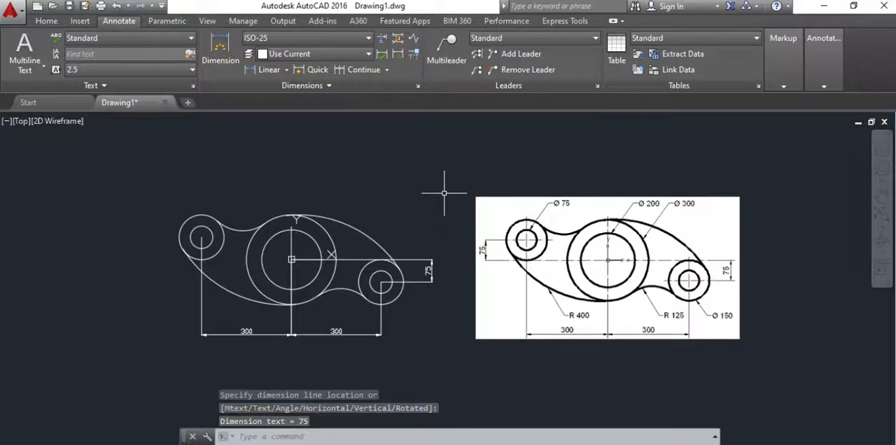
Step: Add a vertical linear dimension between the upper-left circles' centre and the central circle's centre, placed to the left of the plate
click(286, 69)
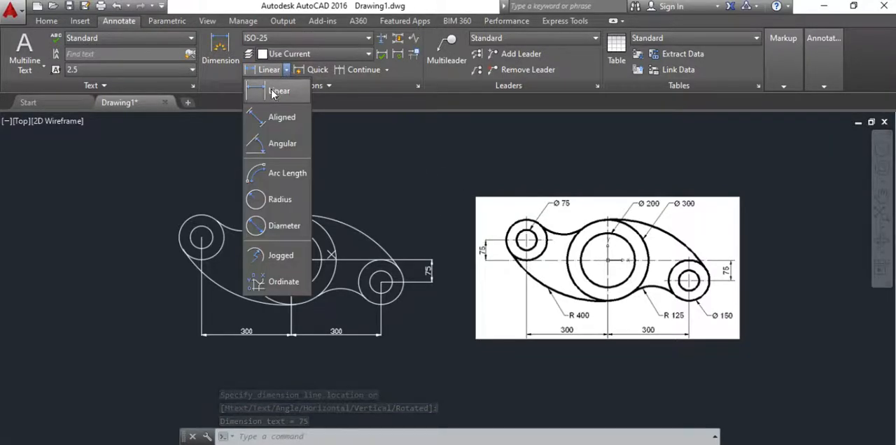
click(273, 92)
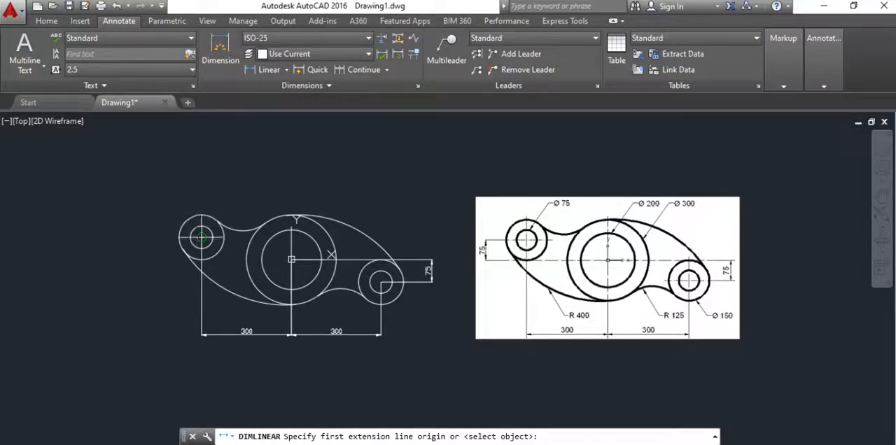
click(202, 237)
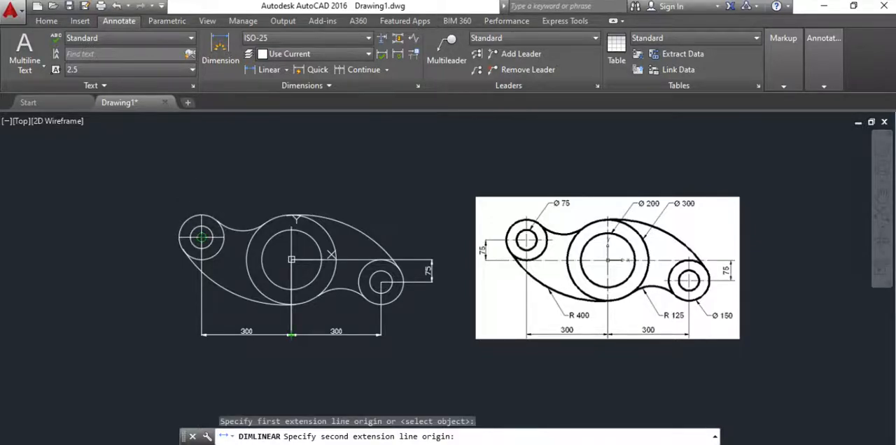
click(291, 259)
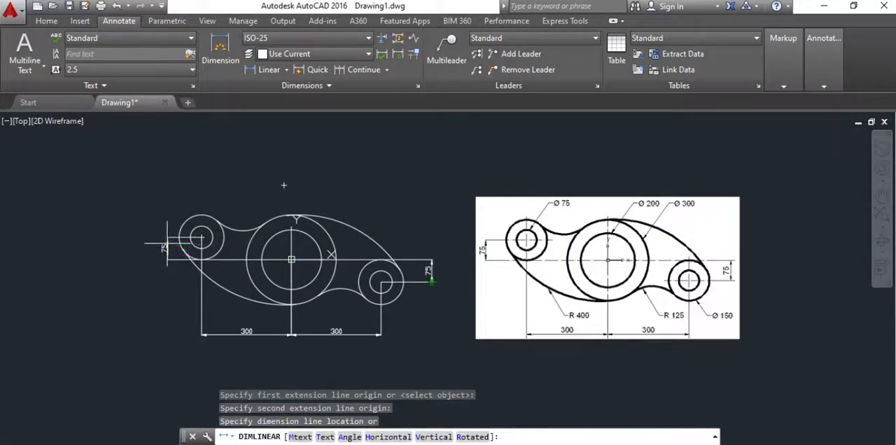
click(155, 248)
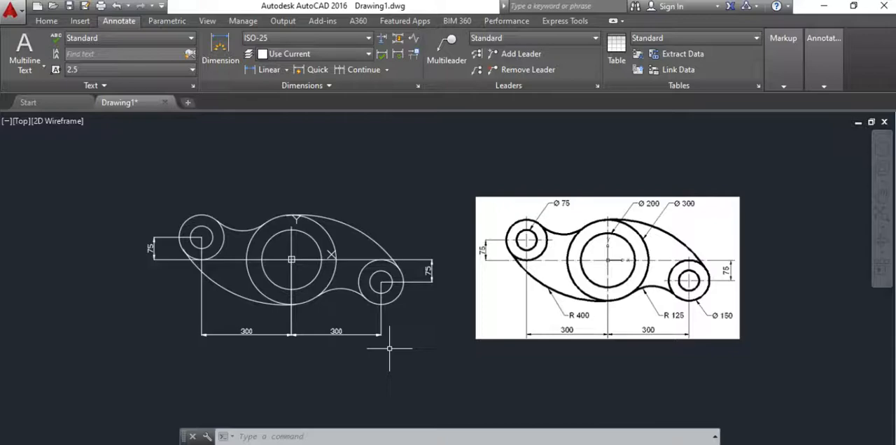
Step: Add a diameter dimension to the inner circle of the upper-left boss, with its text above and to the right of the boss
click(288, 71)
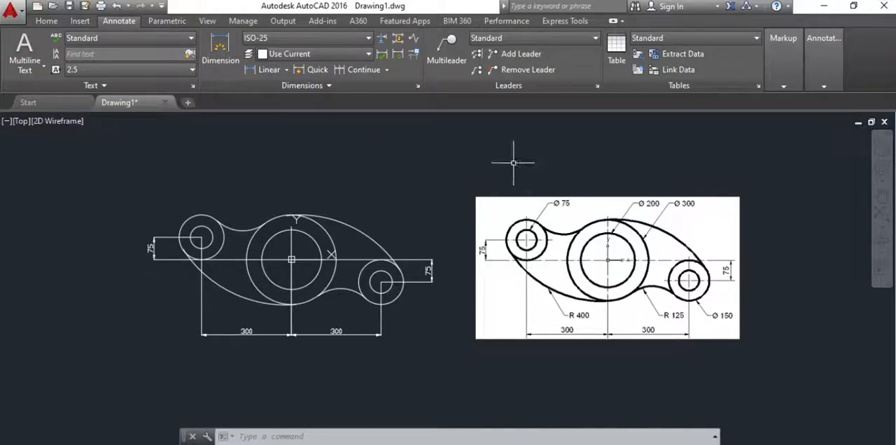
click(286, 70)
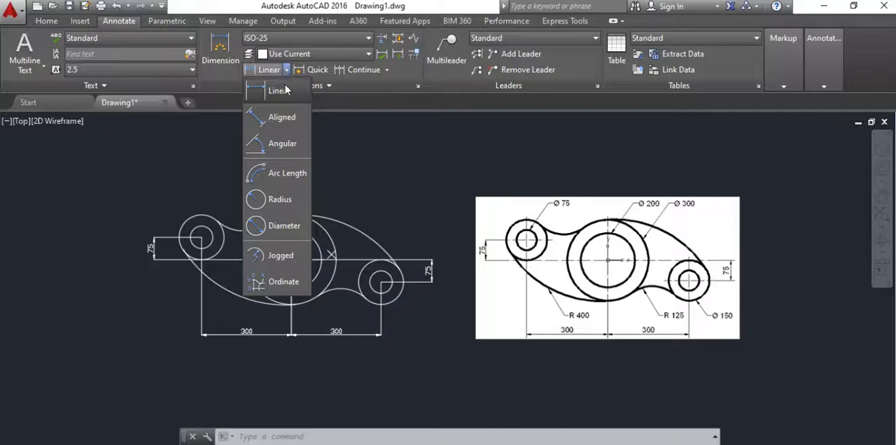
click(281, 226)
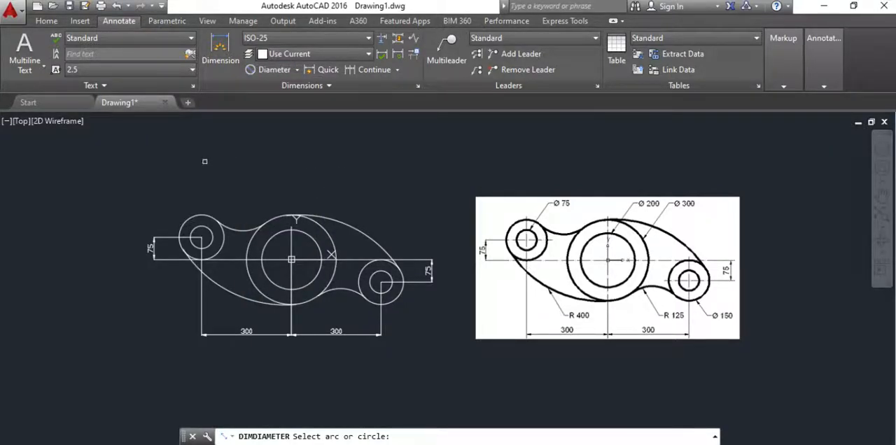
click(212, 220)
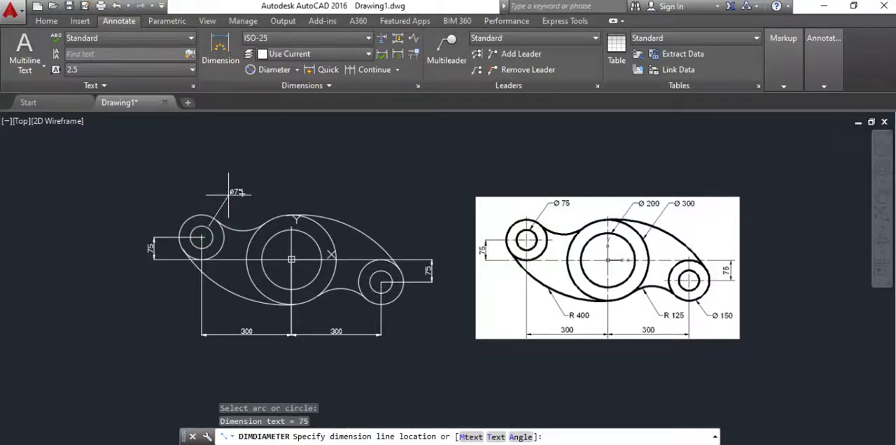
click(228, 195)
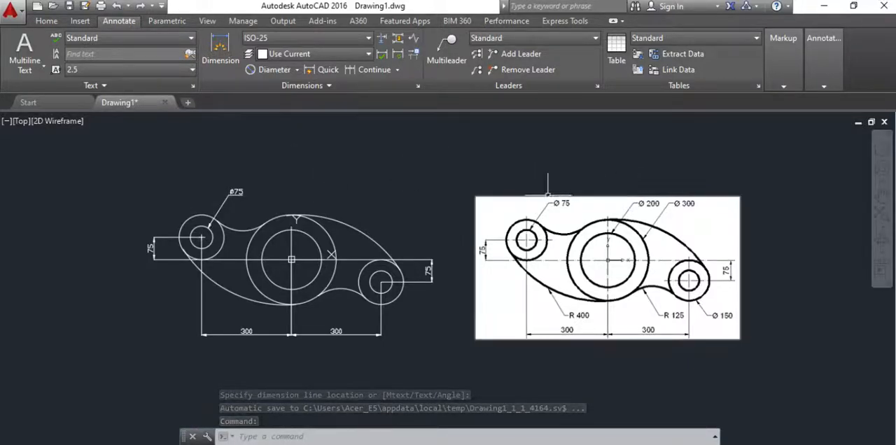
Step: Add a diameter dimension to the inner central circle, with its text above the plate
click(297, 70)
click(281, 225)
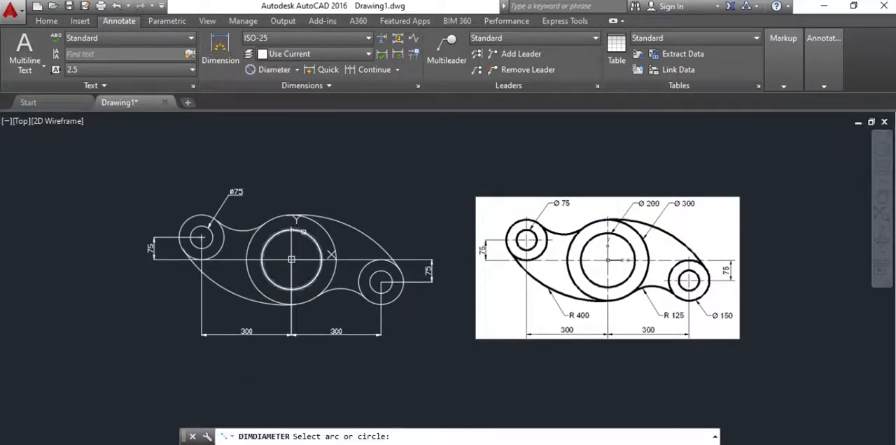
click(304, 230)
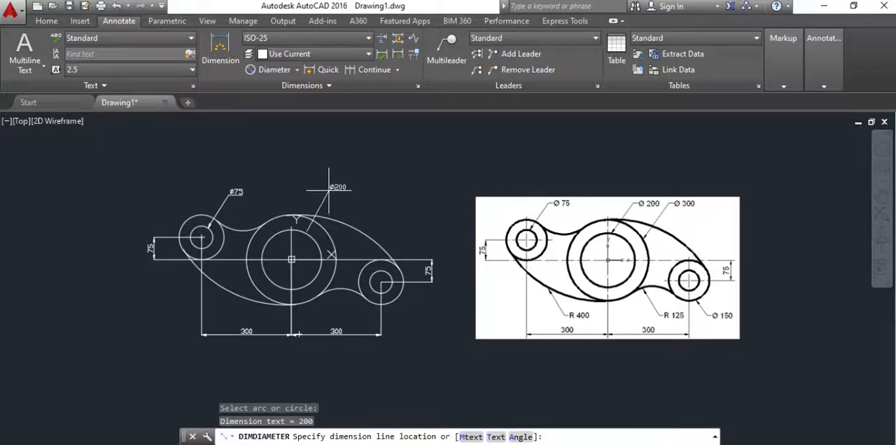
click(329, 189)
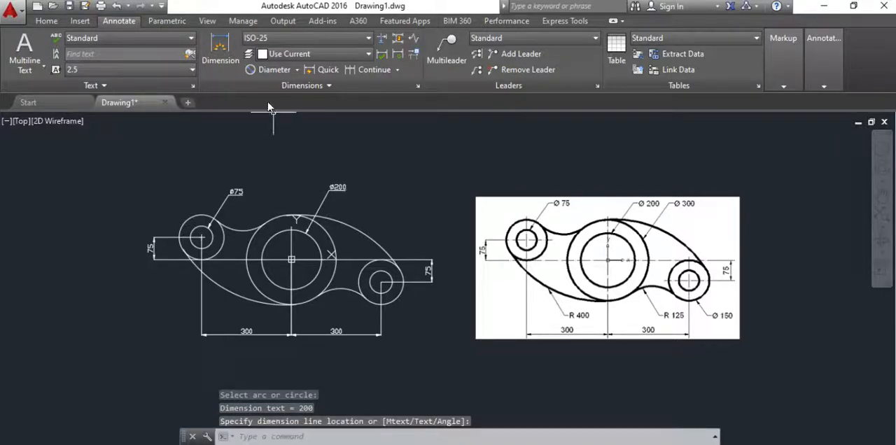
Step: Add a diameter dimension to the outer central circle, with its text above the plate beside the inner circle's dimension
click(297, 70)
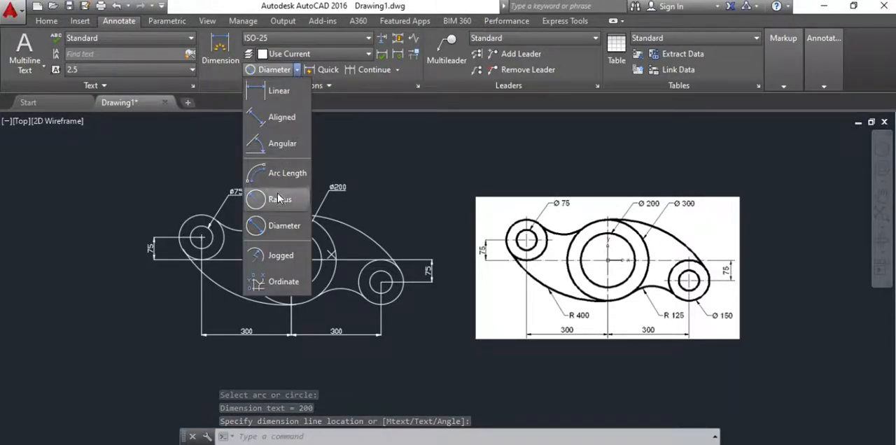
click(284, 225)
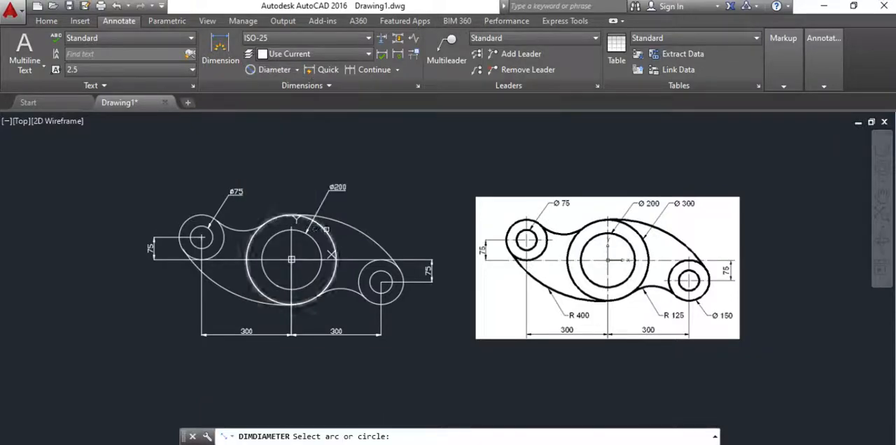
click(329, 235)
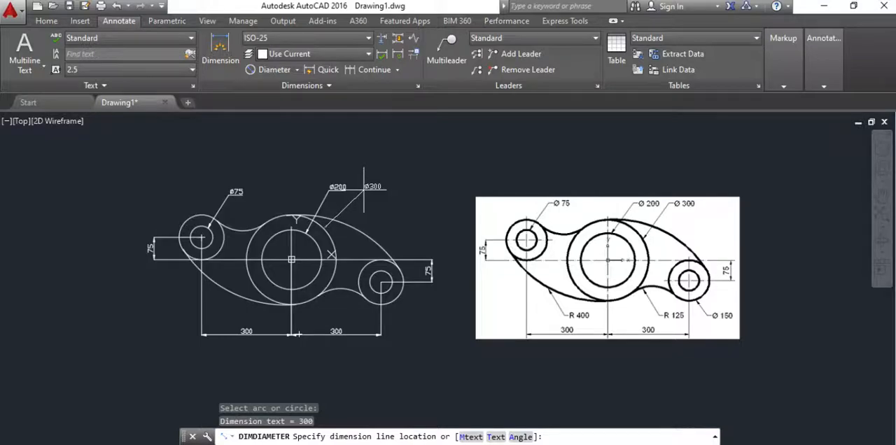
click(360, 188)
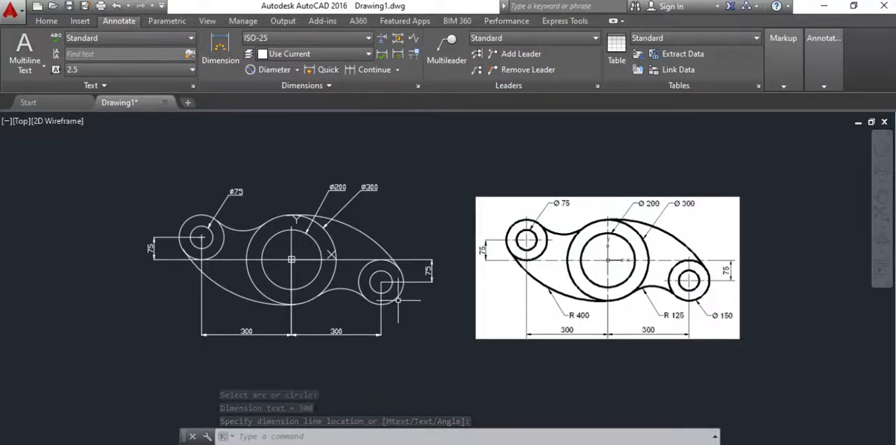
Step: Add a diameter dimension to the outer circle of the lower-right boss, with its text below and to the right of it
click(297, 69)
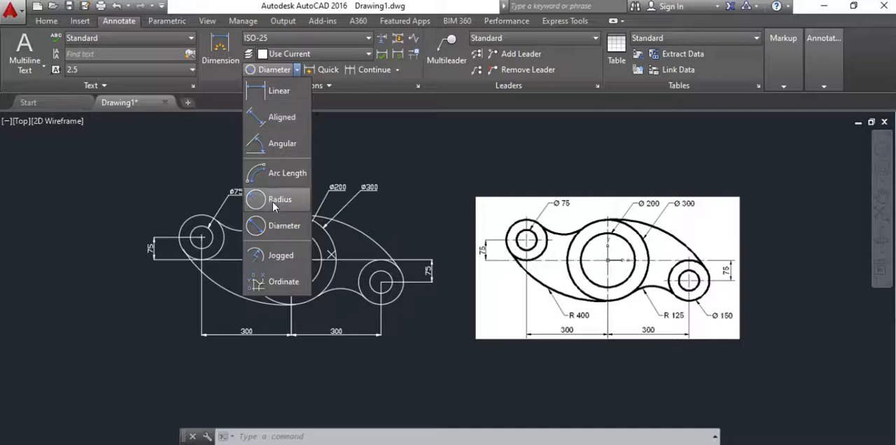
click(285, 225)
click(396, 298)
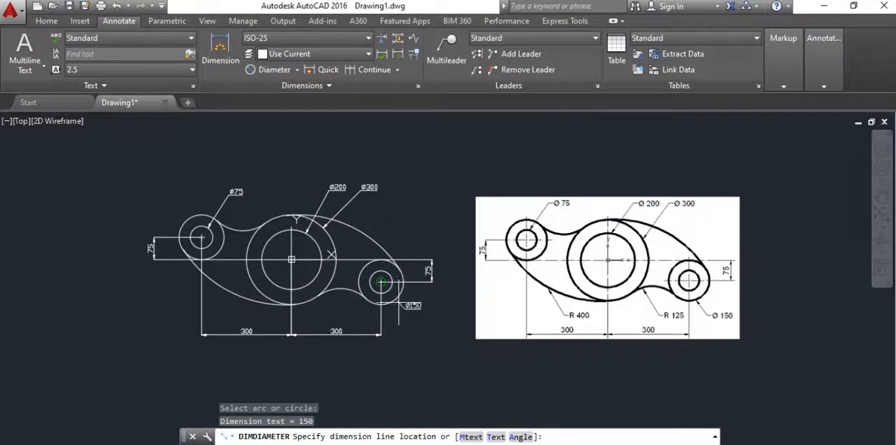
click(412, 316)
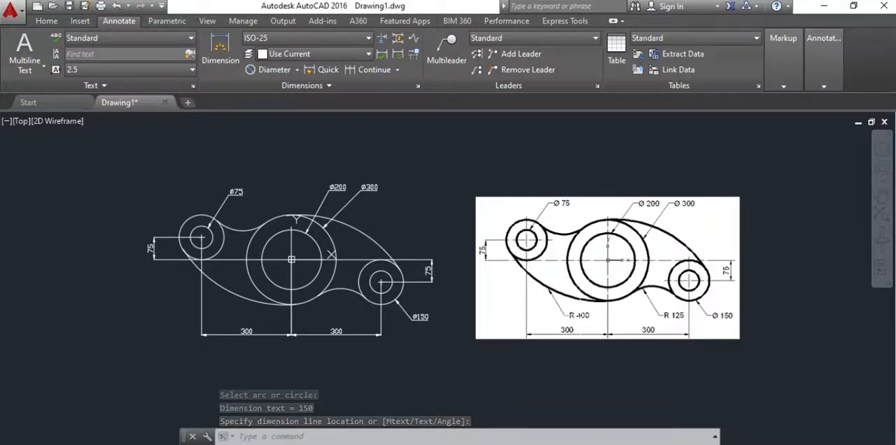
Step: Add a radius dimension to the large lower-left outline arc, with its text just below the arc
click(295, 70)
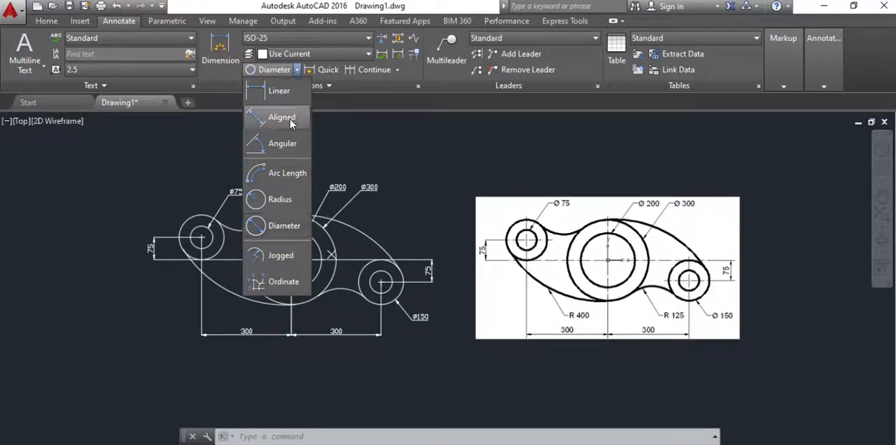
click(279, 200)
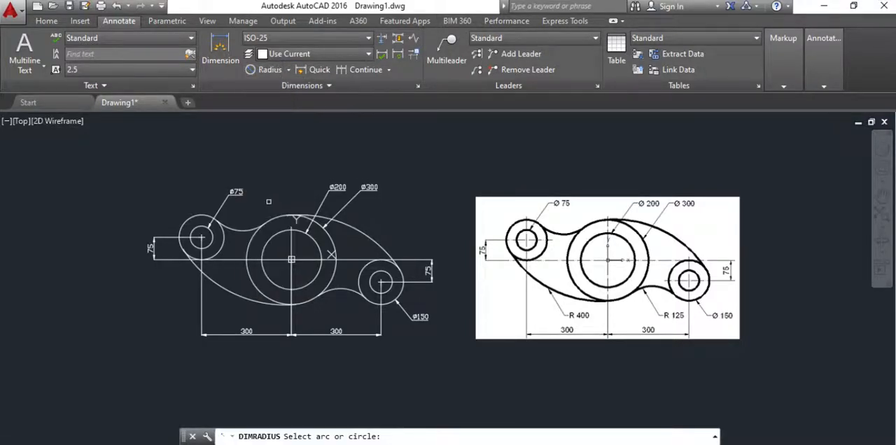
click(227, 292)
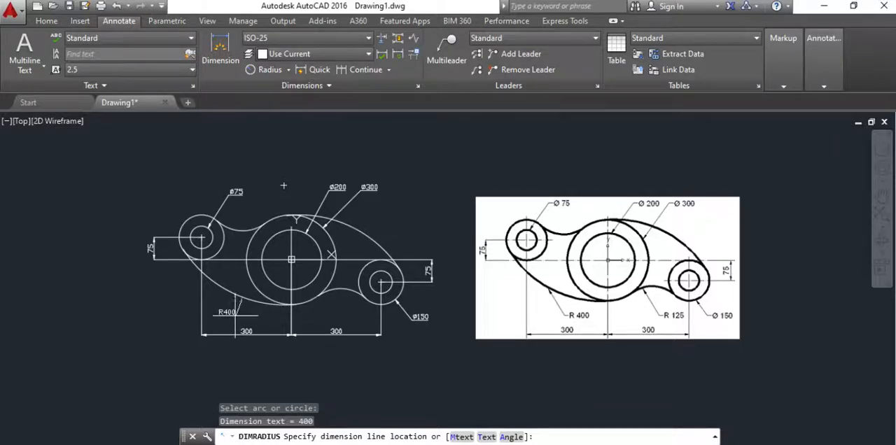
click(235, 316)
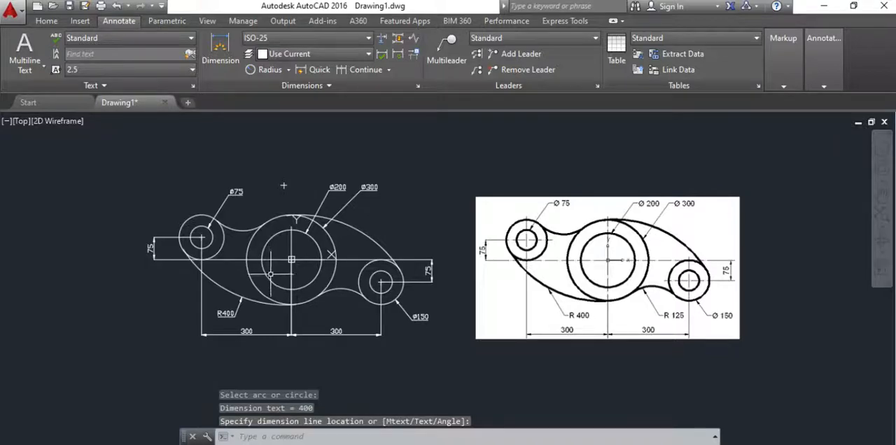
Step: Add a radius dimension to the small concave arc between the central circle and the lower-right boss, with its text below the arc
click(288, 70)
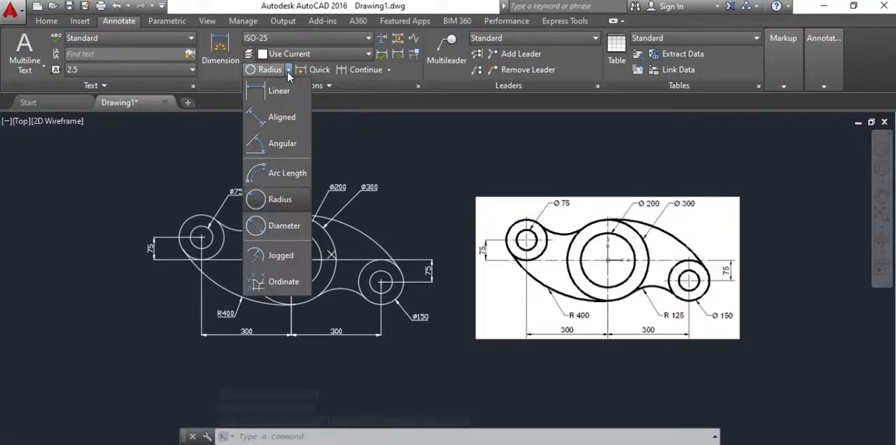
click(277, 202)
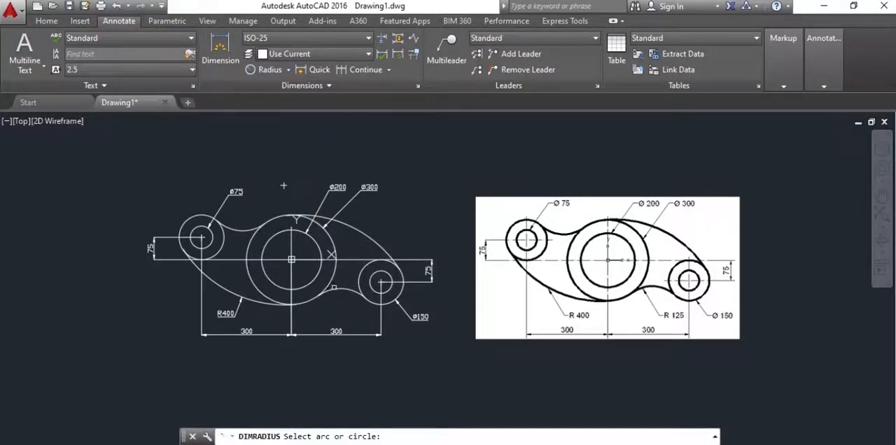
click(340, 287)
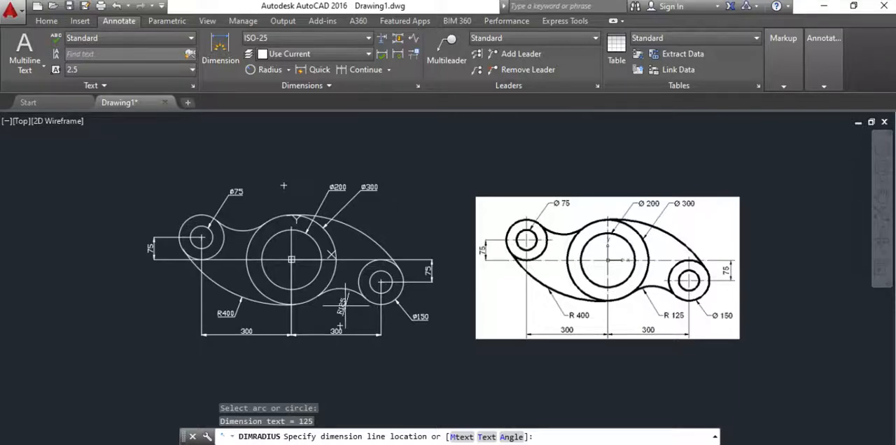
click(345, 306)
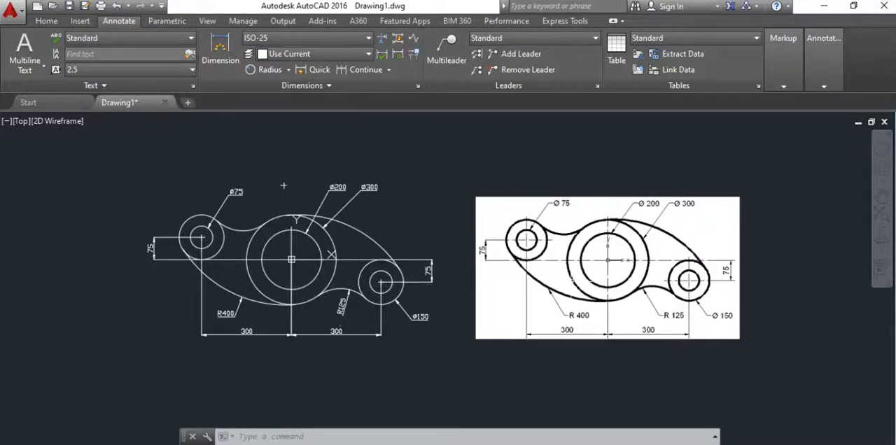
Step: Compare the dimensioned drawing with the reference image, examining their outlines and dimensions up close
scroll(576, 263, up, 5)
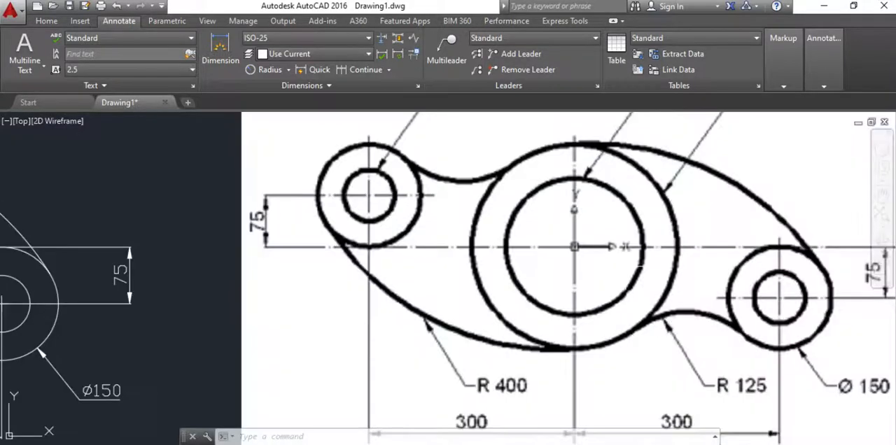
scroll(531, 260, down, 3)
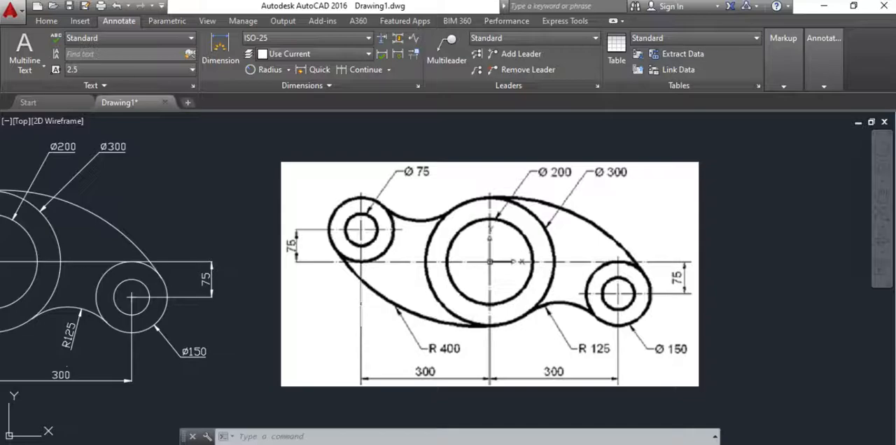
scroll(432, 283, down, 2)
middle_drag(373, 285, 606, 275)
scroll(429, 266, up, 2)
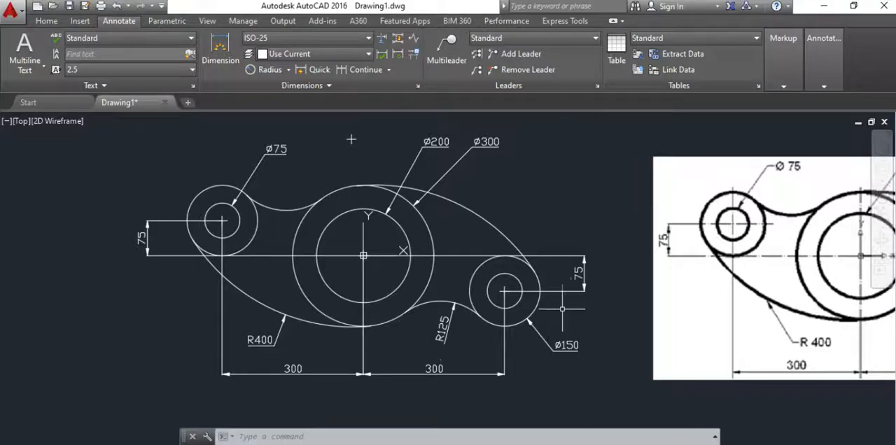
scroll(581, 308, down, 2)
middle_drag(579, 301, 335, 301)
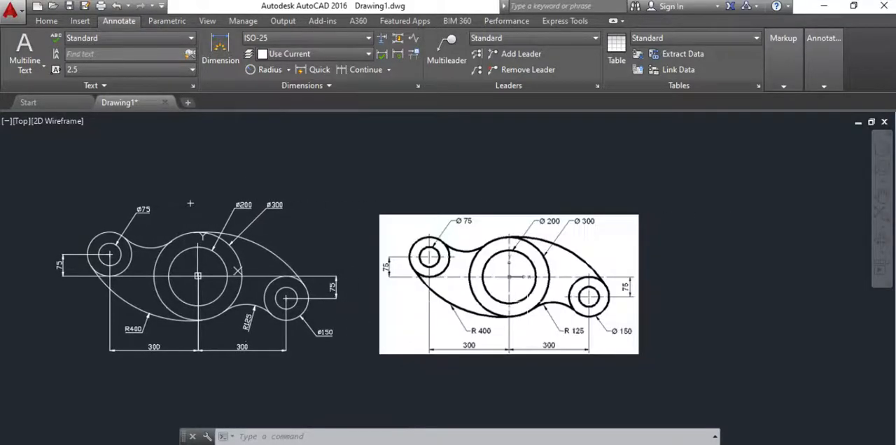
scroll(490, 301, up, 2)
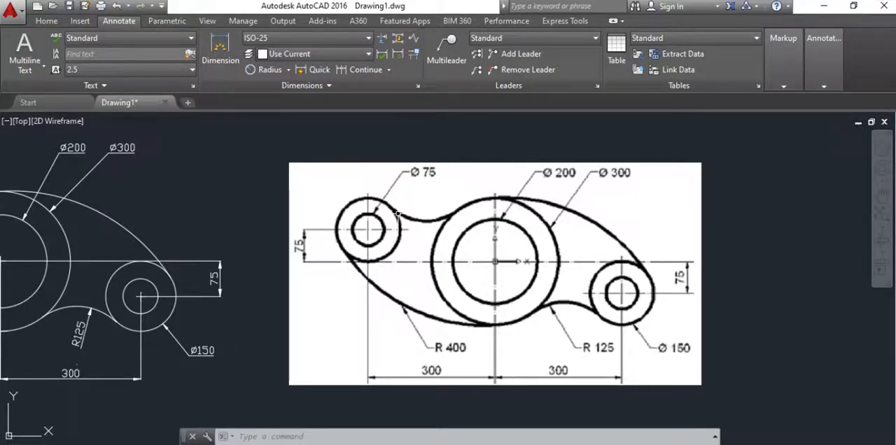
Step: Review the link plate by highlighting the lower-left arc, the upper-left hole and several linear, diameter and radius dimensions, and clear the selection
middle_drag(379, 241, 746, 240)
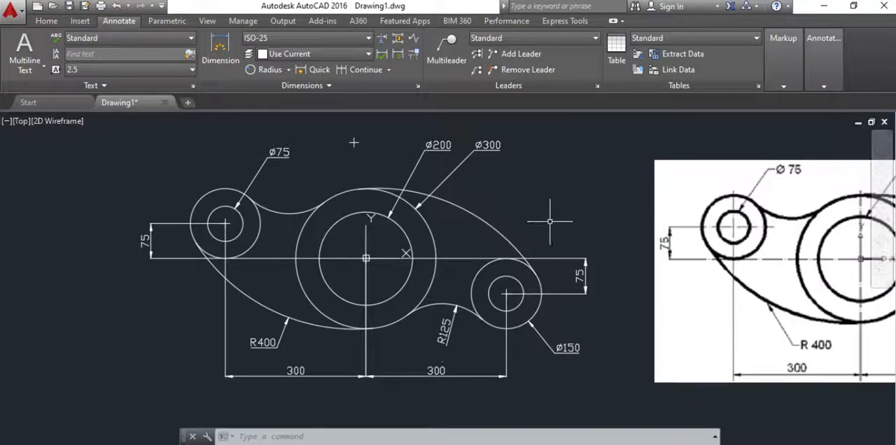
click(249, 297)
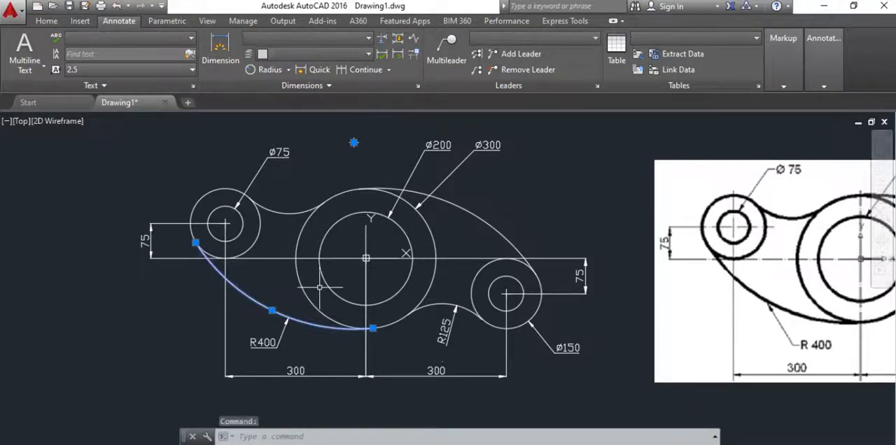
click(240, 233)
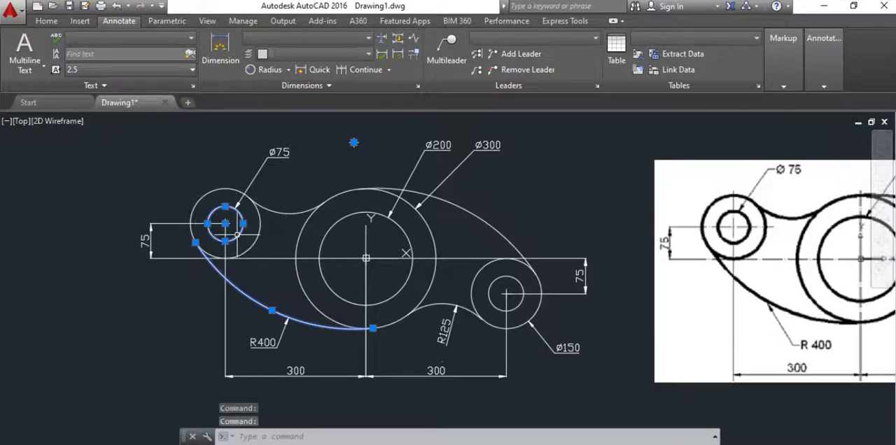
click(224, 297)
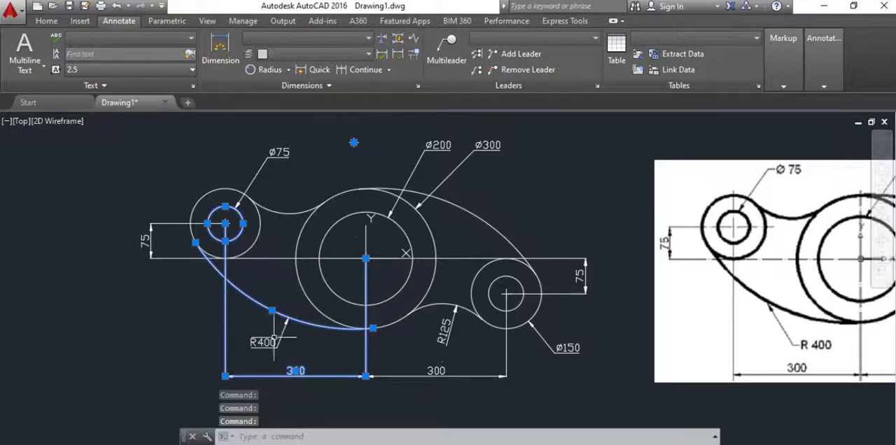
click(418, 166)
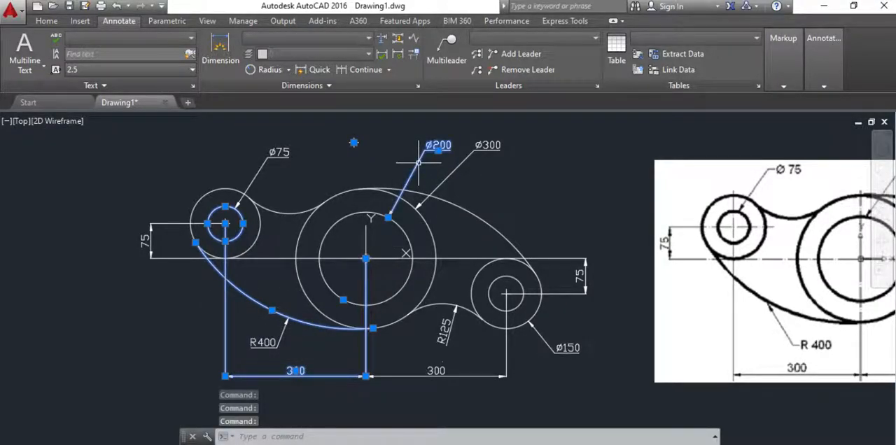
click(452, 179)
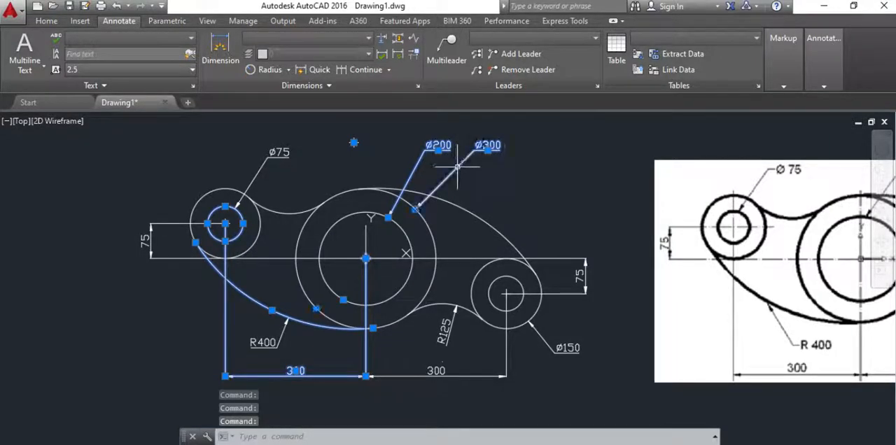
click(584, 277)
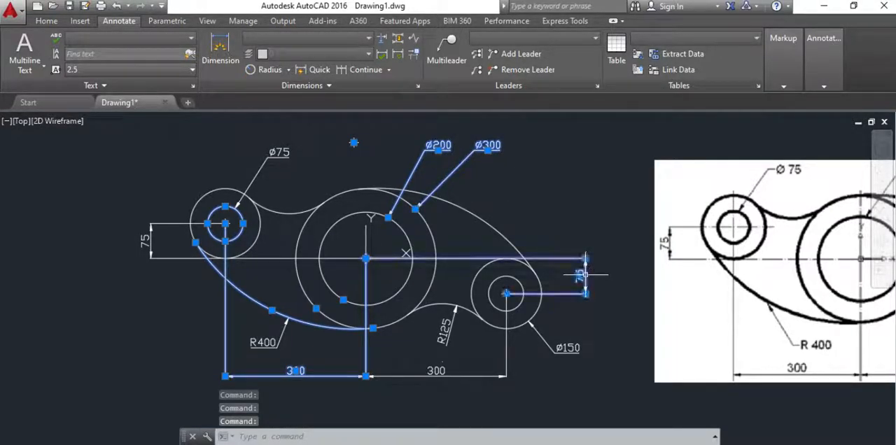
click(452, 321)
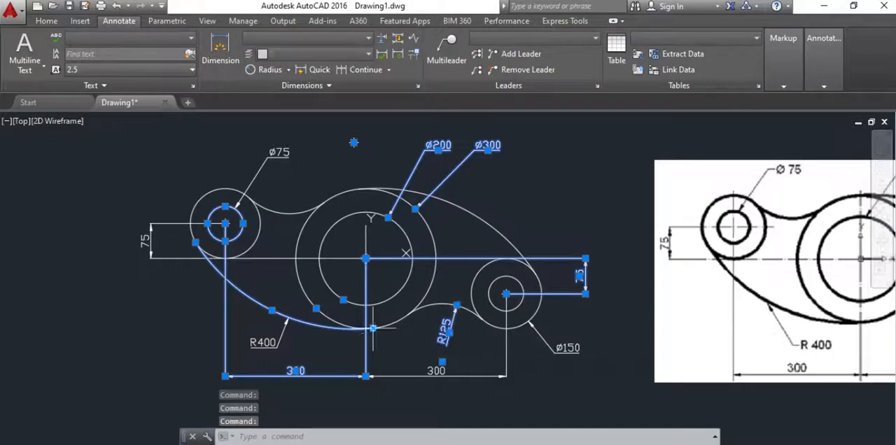
click(287, 336)
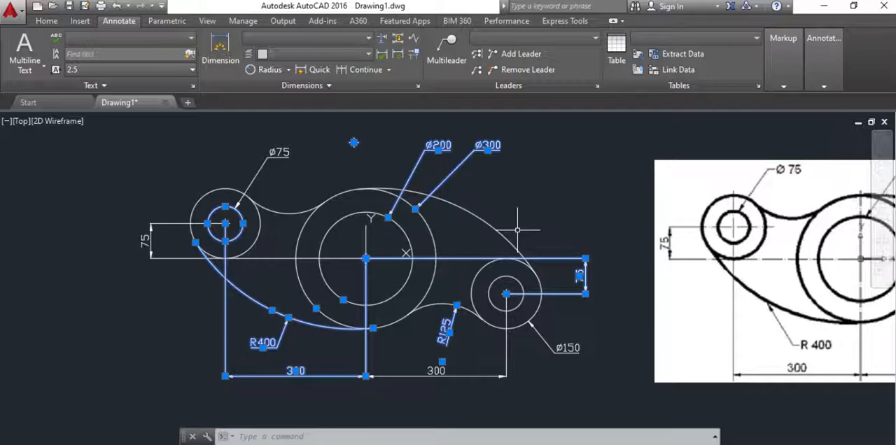
scroll(518, 229, down, 3)
middle_drag(518, 207, 400, 210)
click(402, 201)
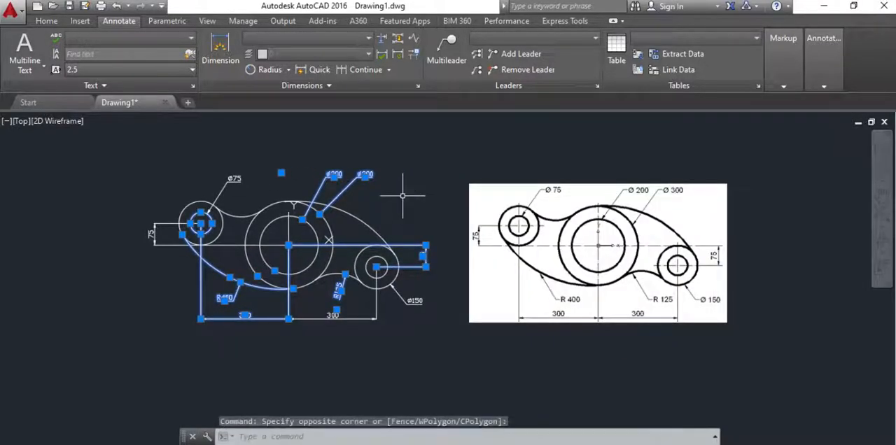
key(Escape)
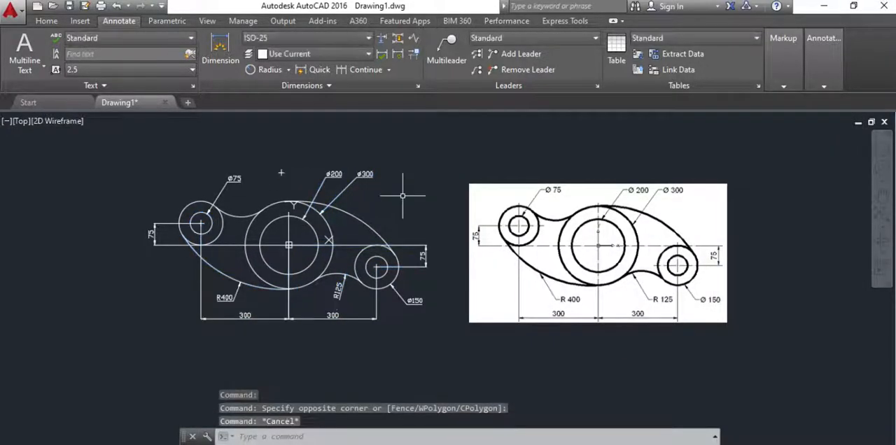